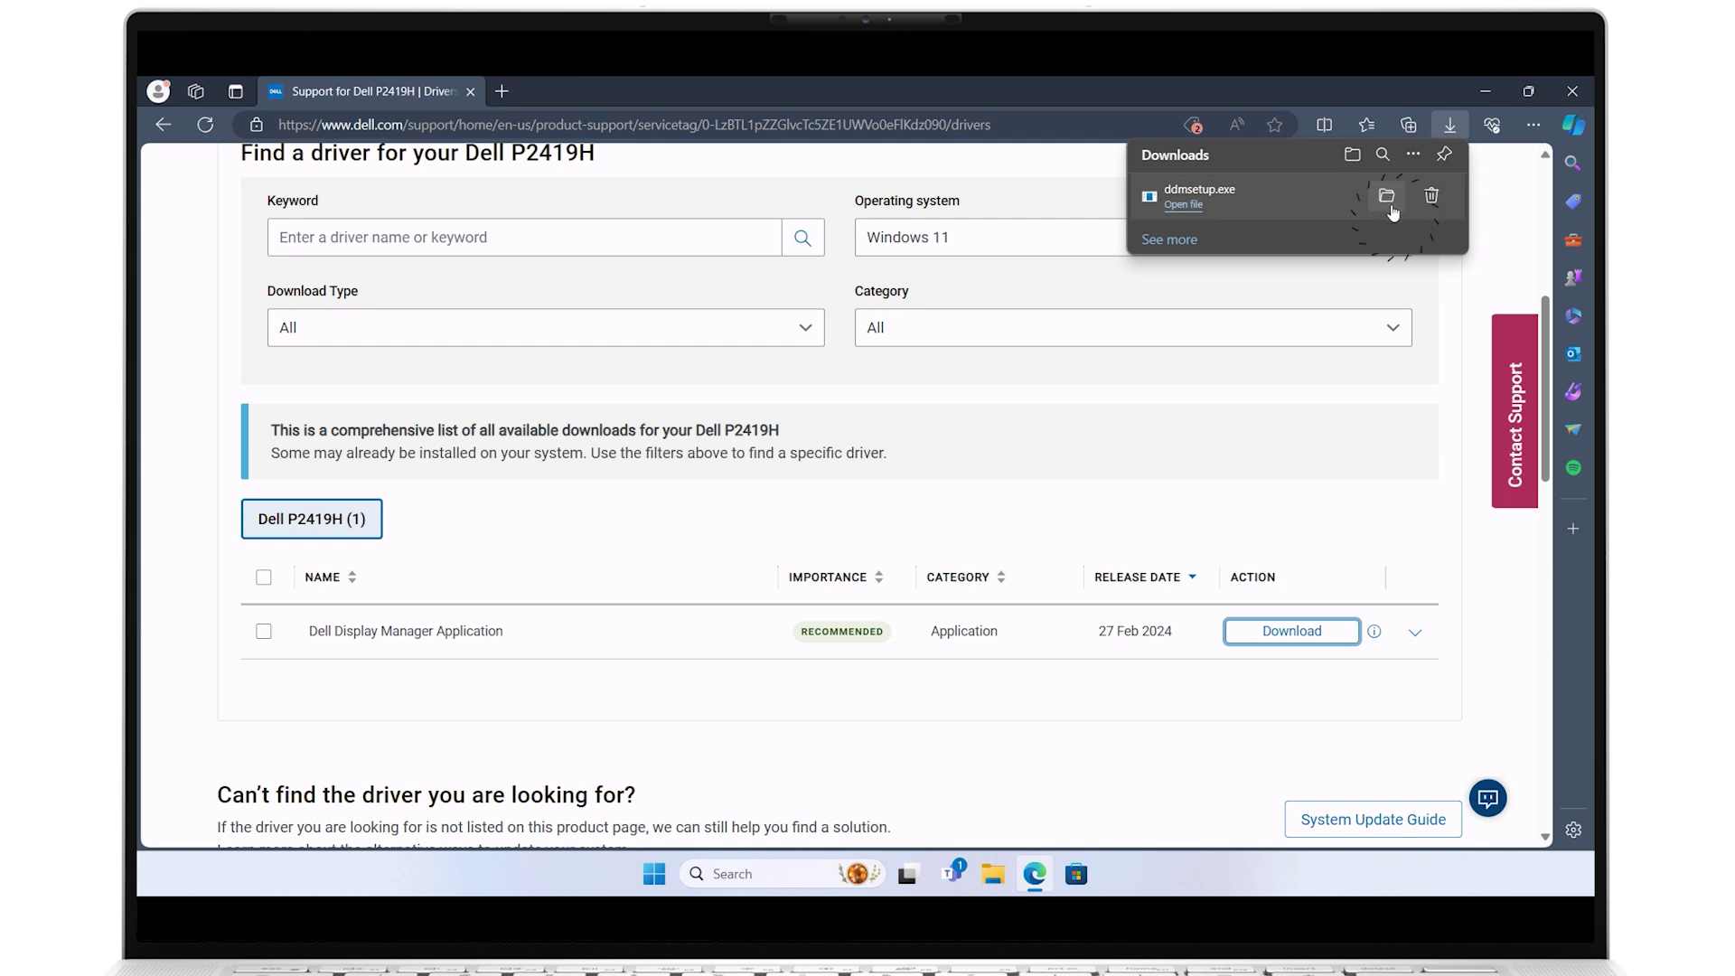
- Run the downloaded ddmsetup installer from the Downloads folder and allow it to make changes to the device
left_click(1387, 196)
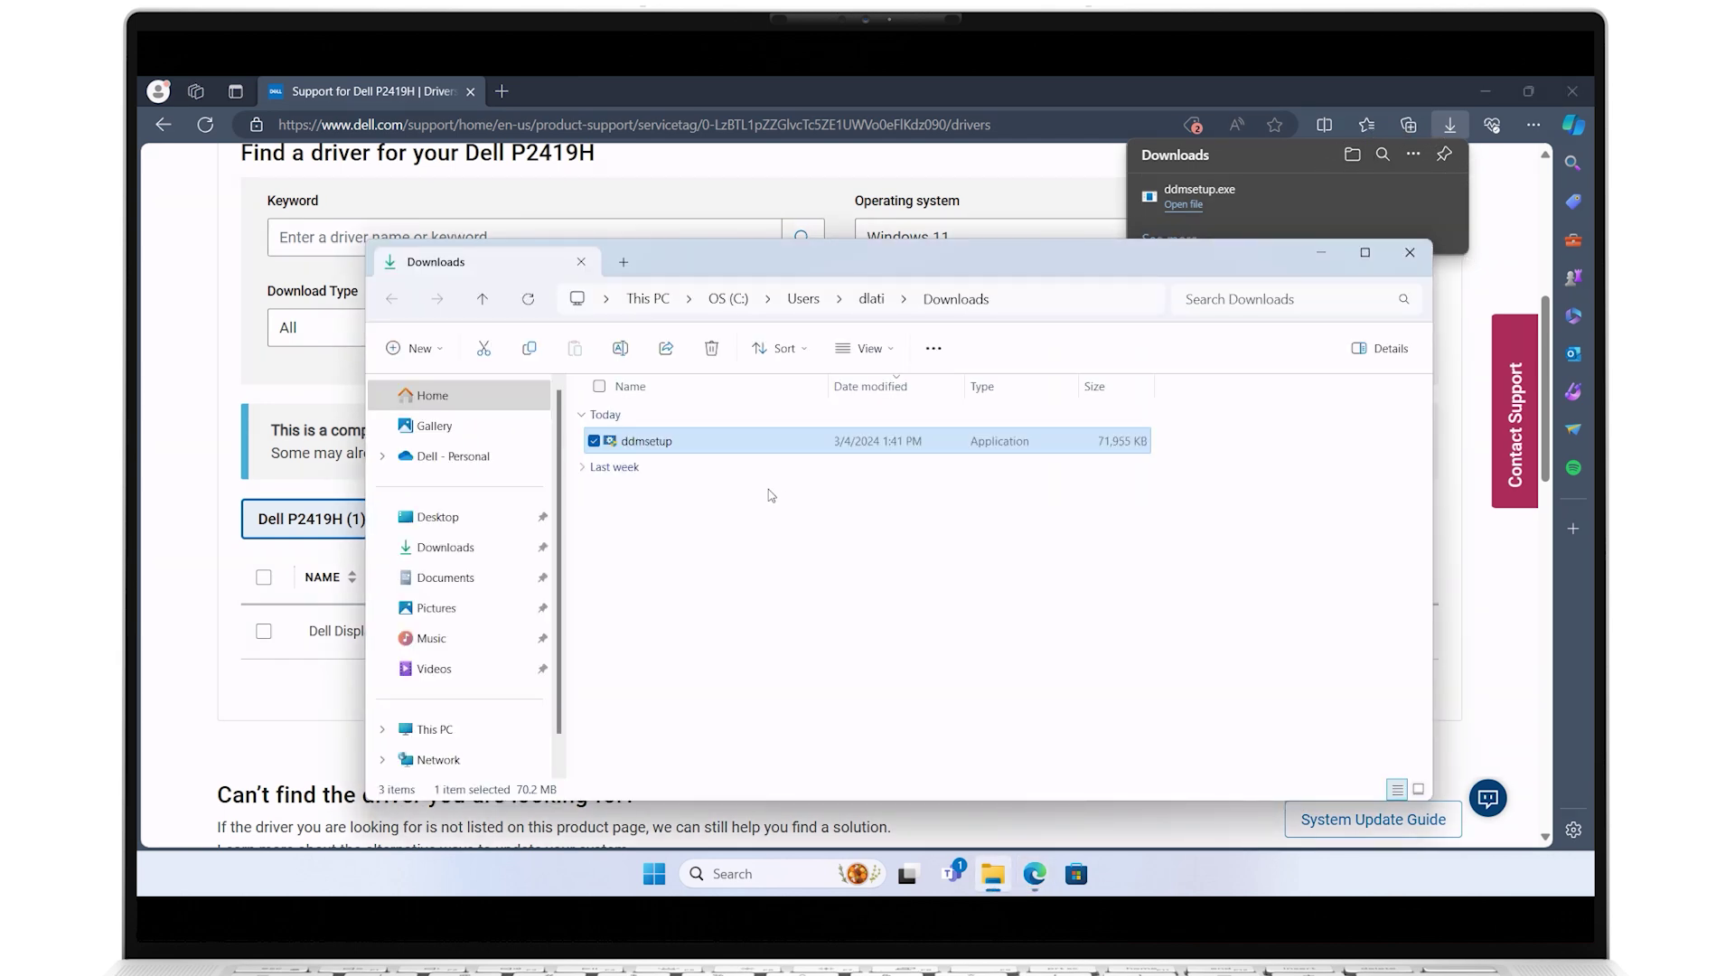
left_click(1487, 89)
key("Return")
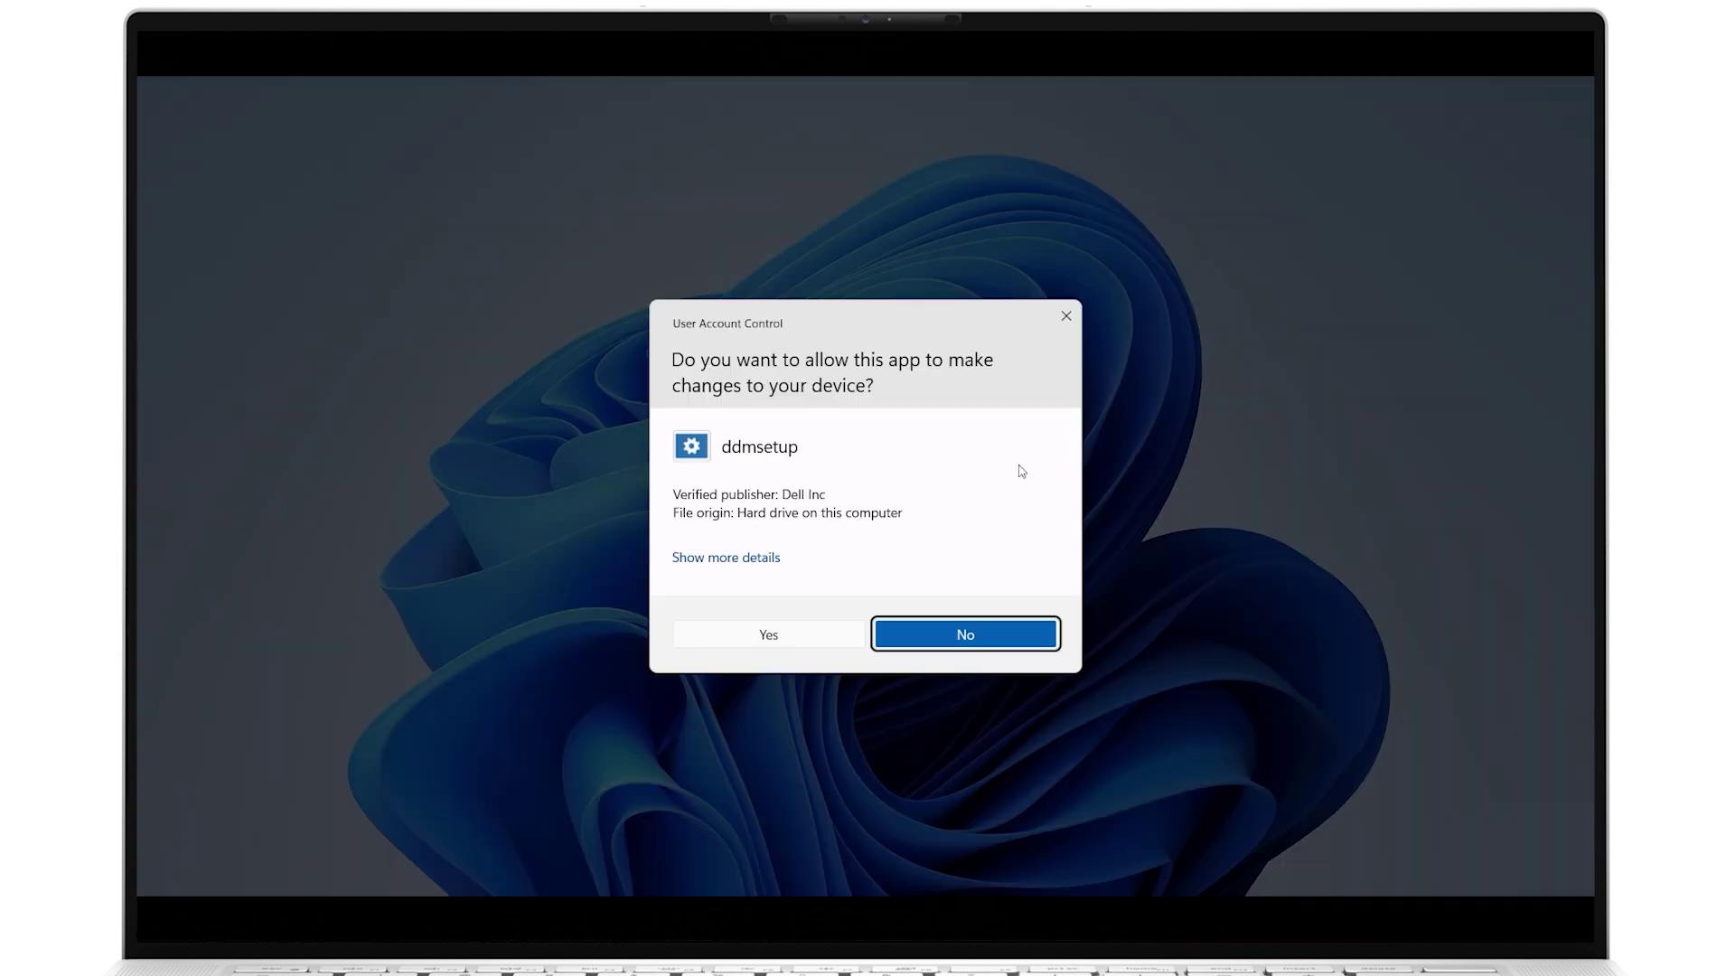
left_click(768, 635)
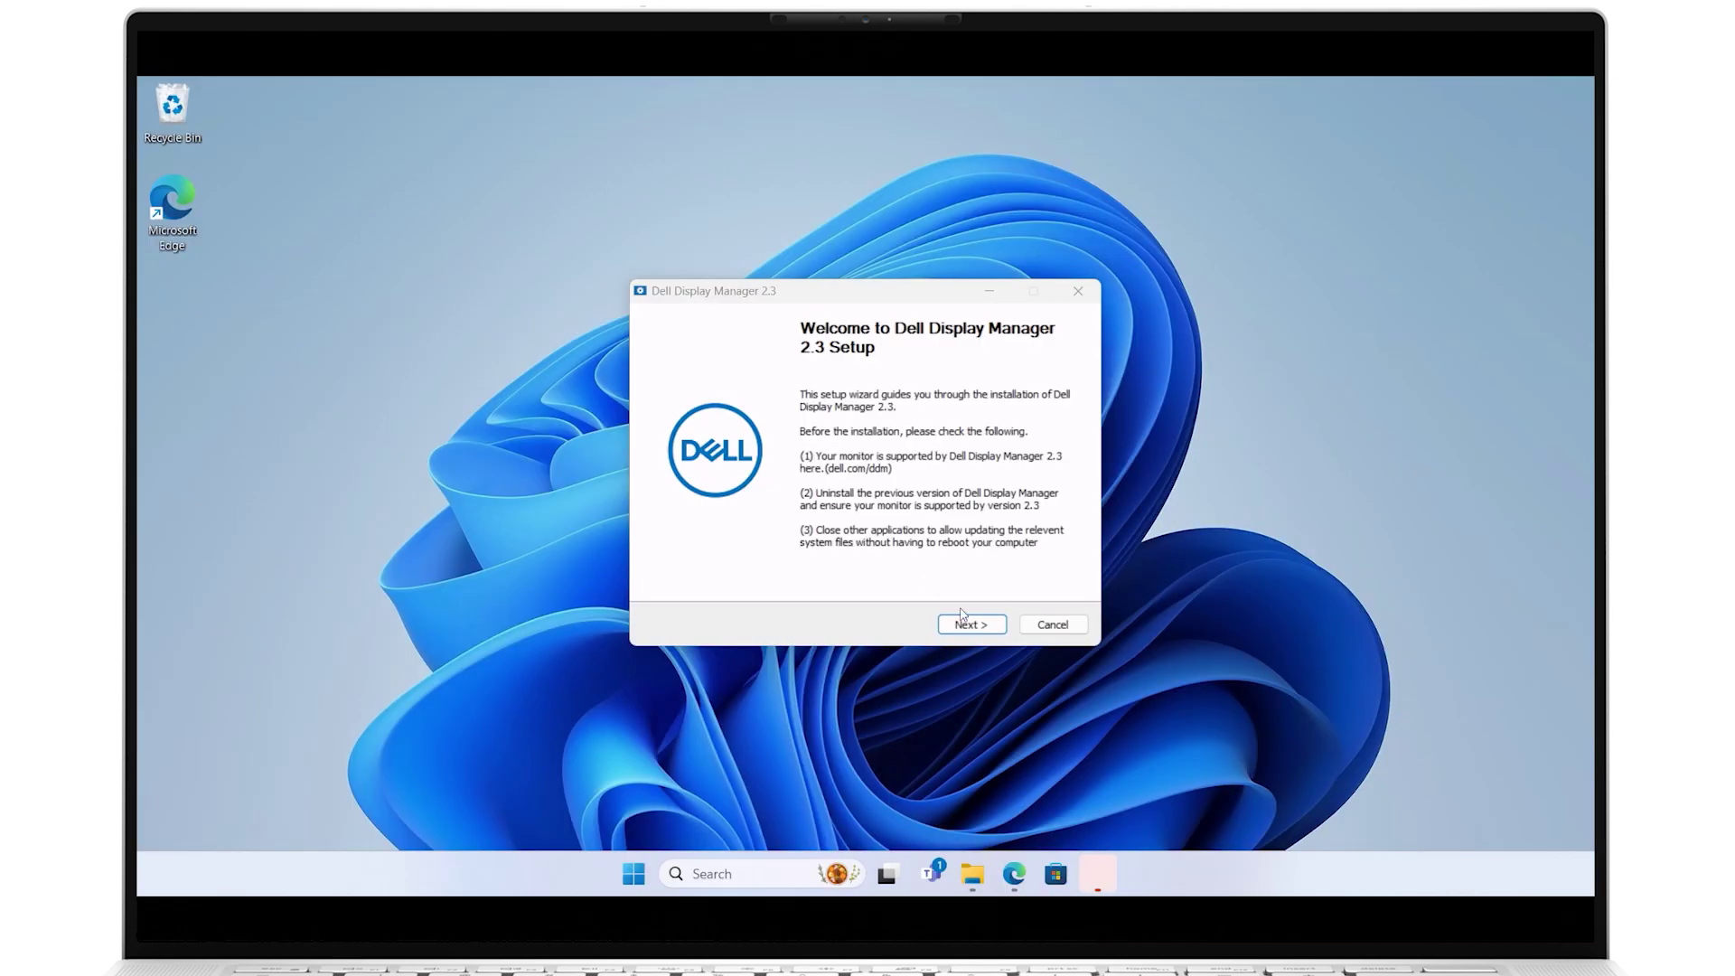
- Install Dell Display Manager 2.3 without the Network KVM feature and finish setup with the launch option enabled
left_click(965, 622)
left_click(657, 580)
left_click(963, 624)
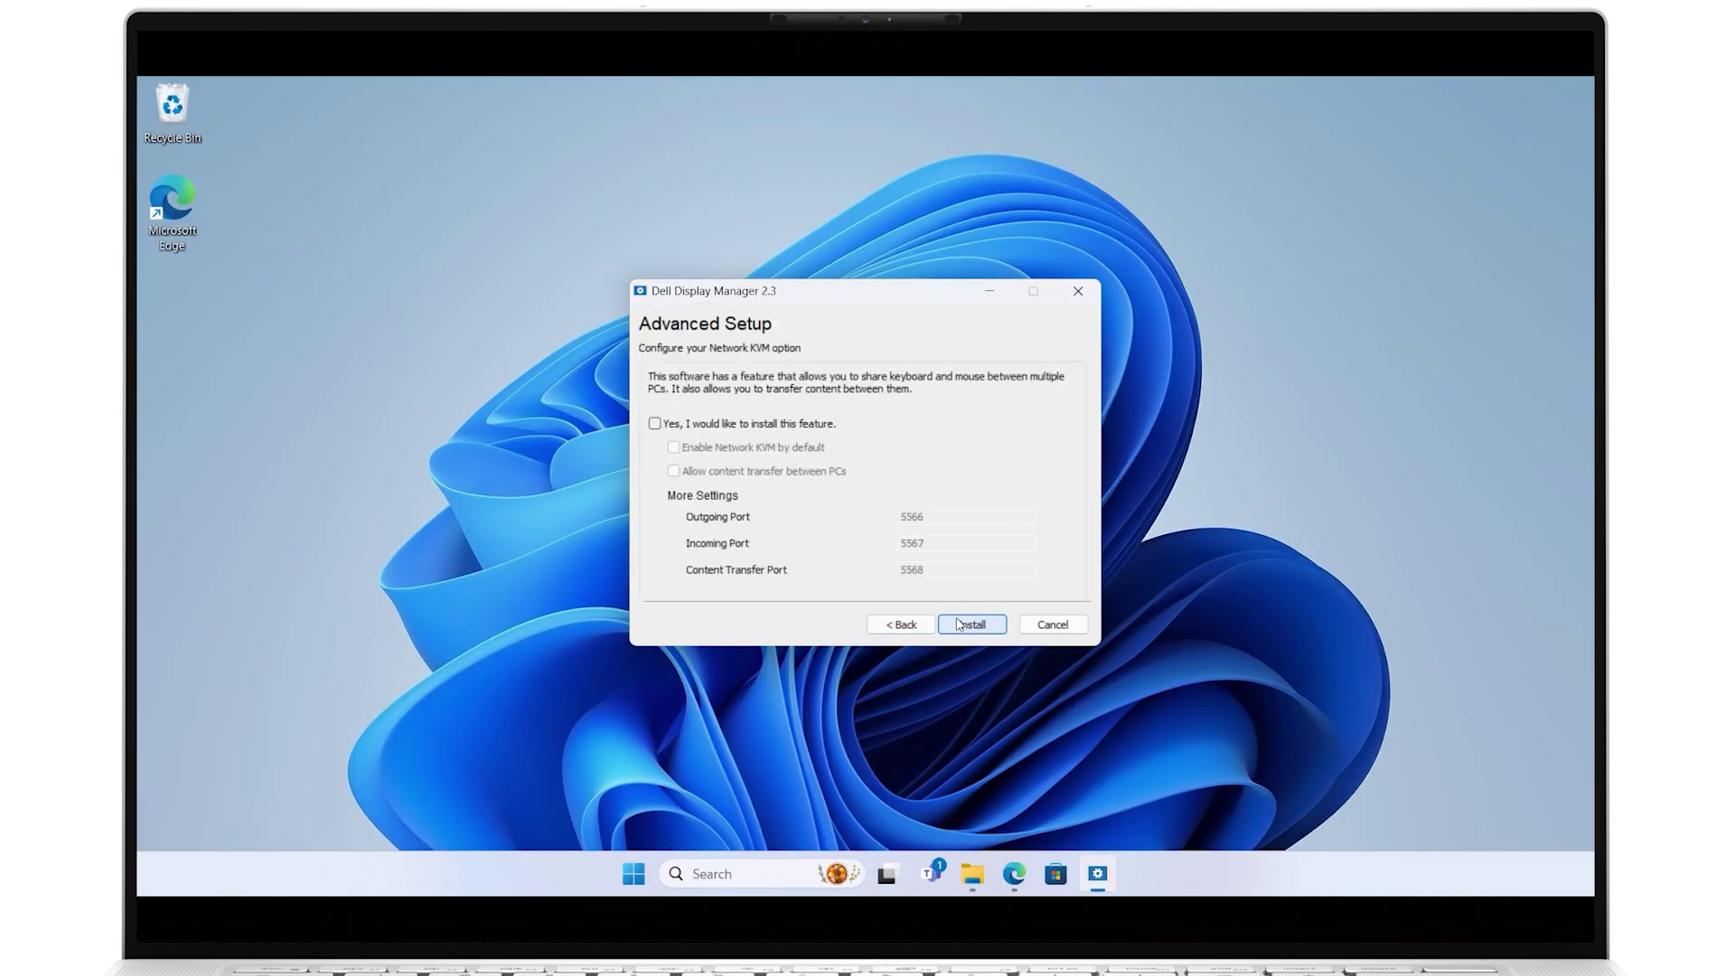
left_click(962, 624)
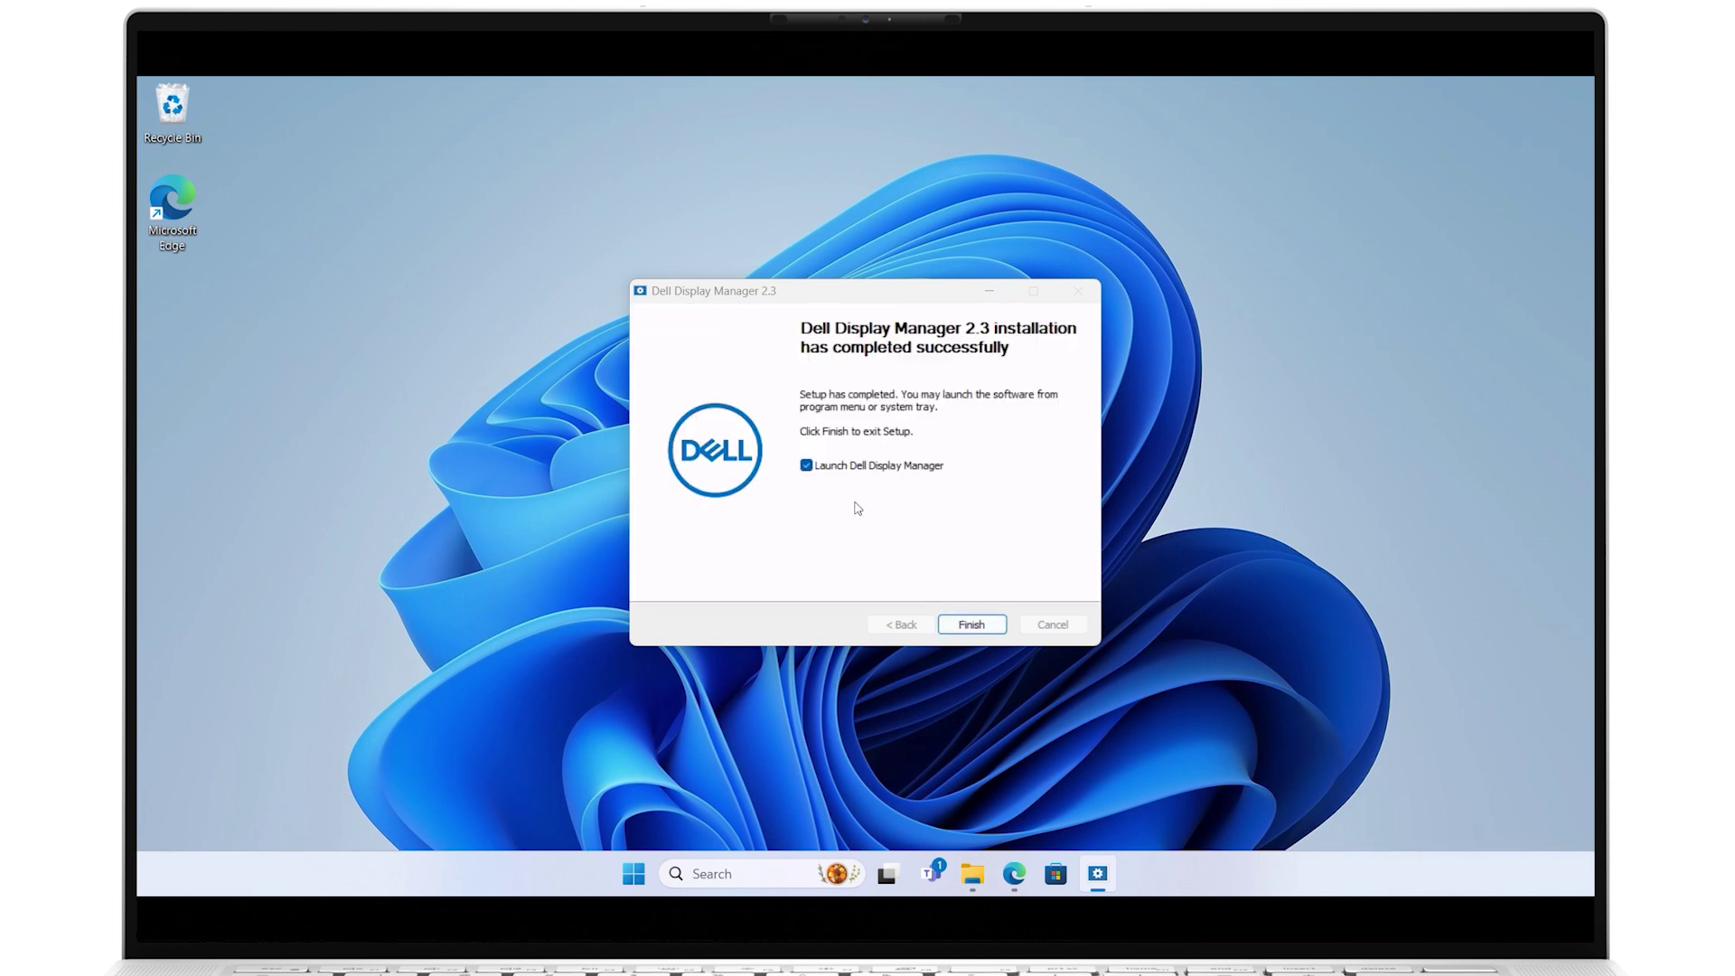
left_click(952, 624)
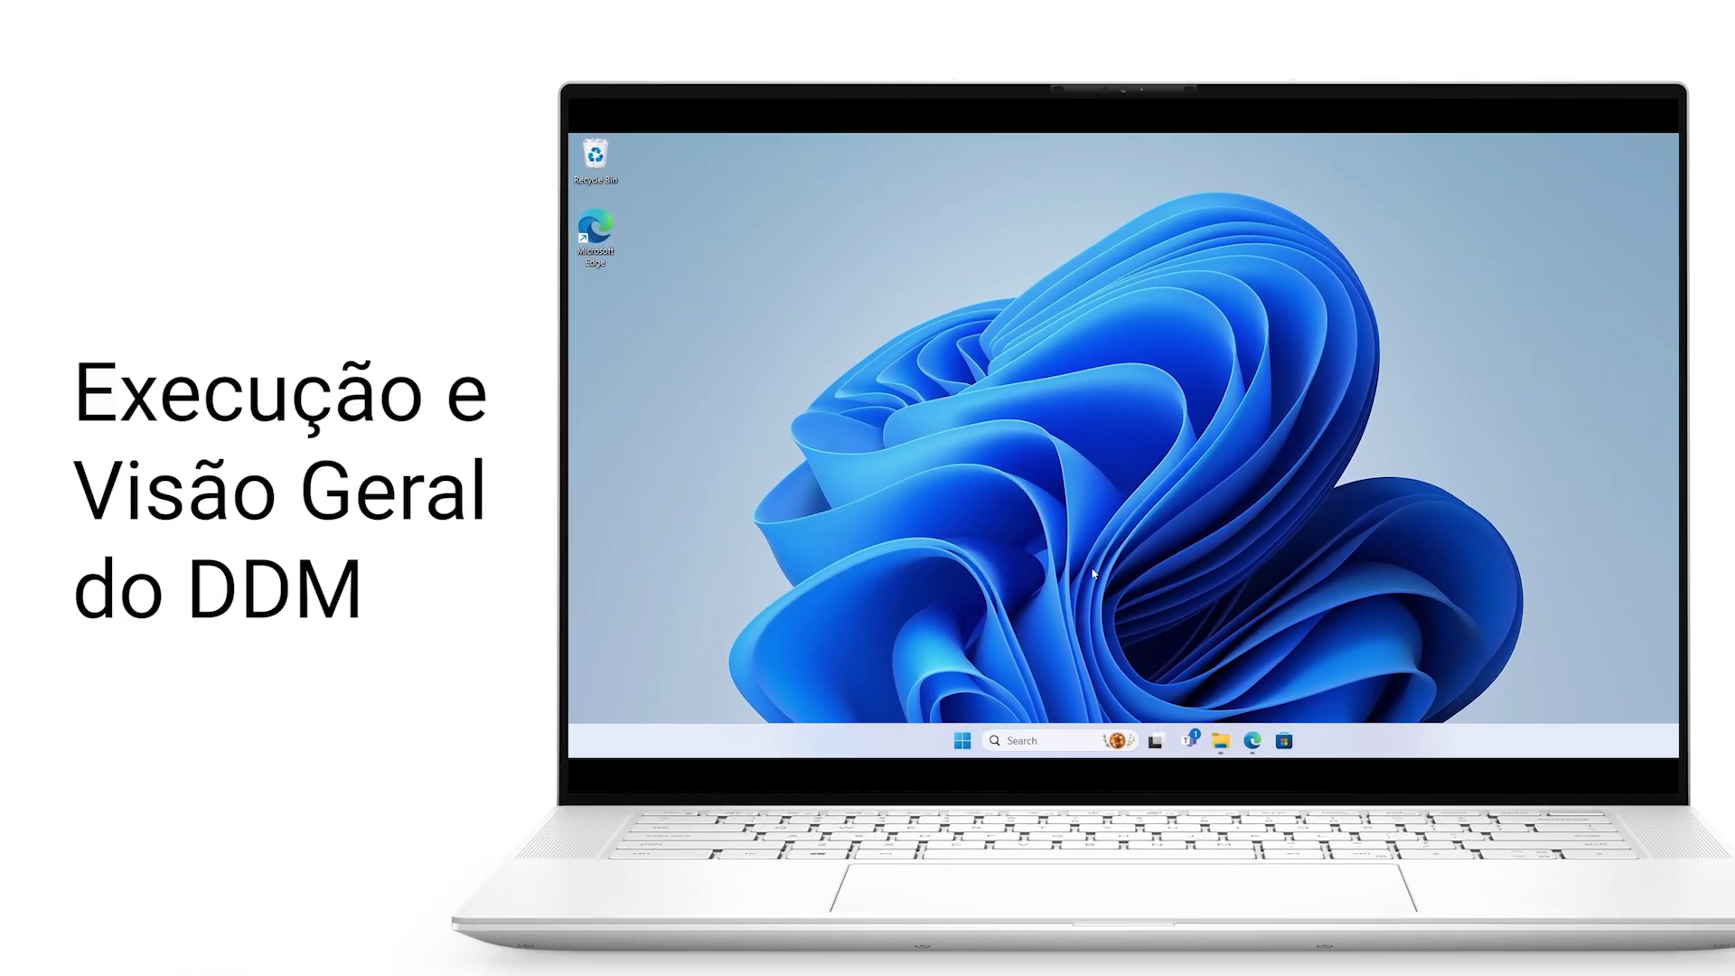
- Search for "dell display manager", launch Dell Display Manager 2.3 and consent to the data collection notice
left_click(963, 742)
type("dell display manager")
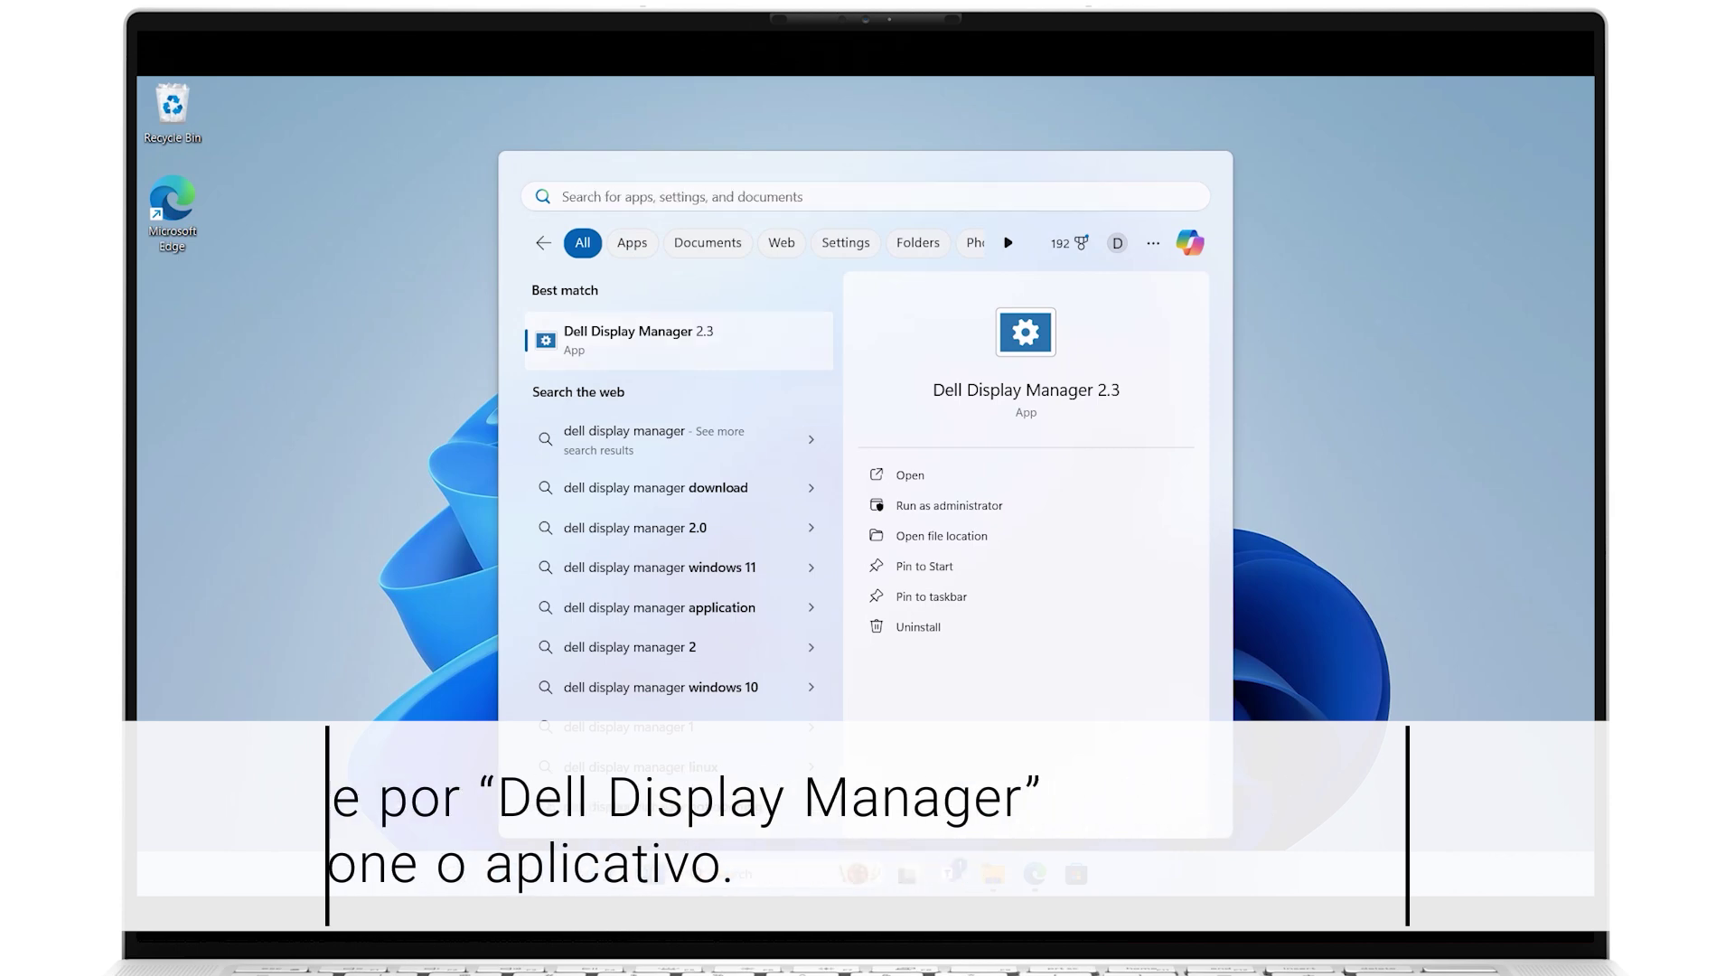
key("Return")
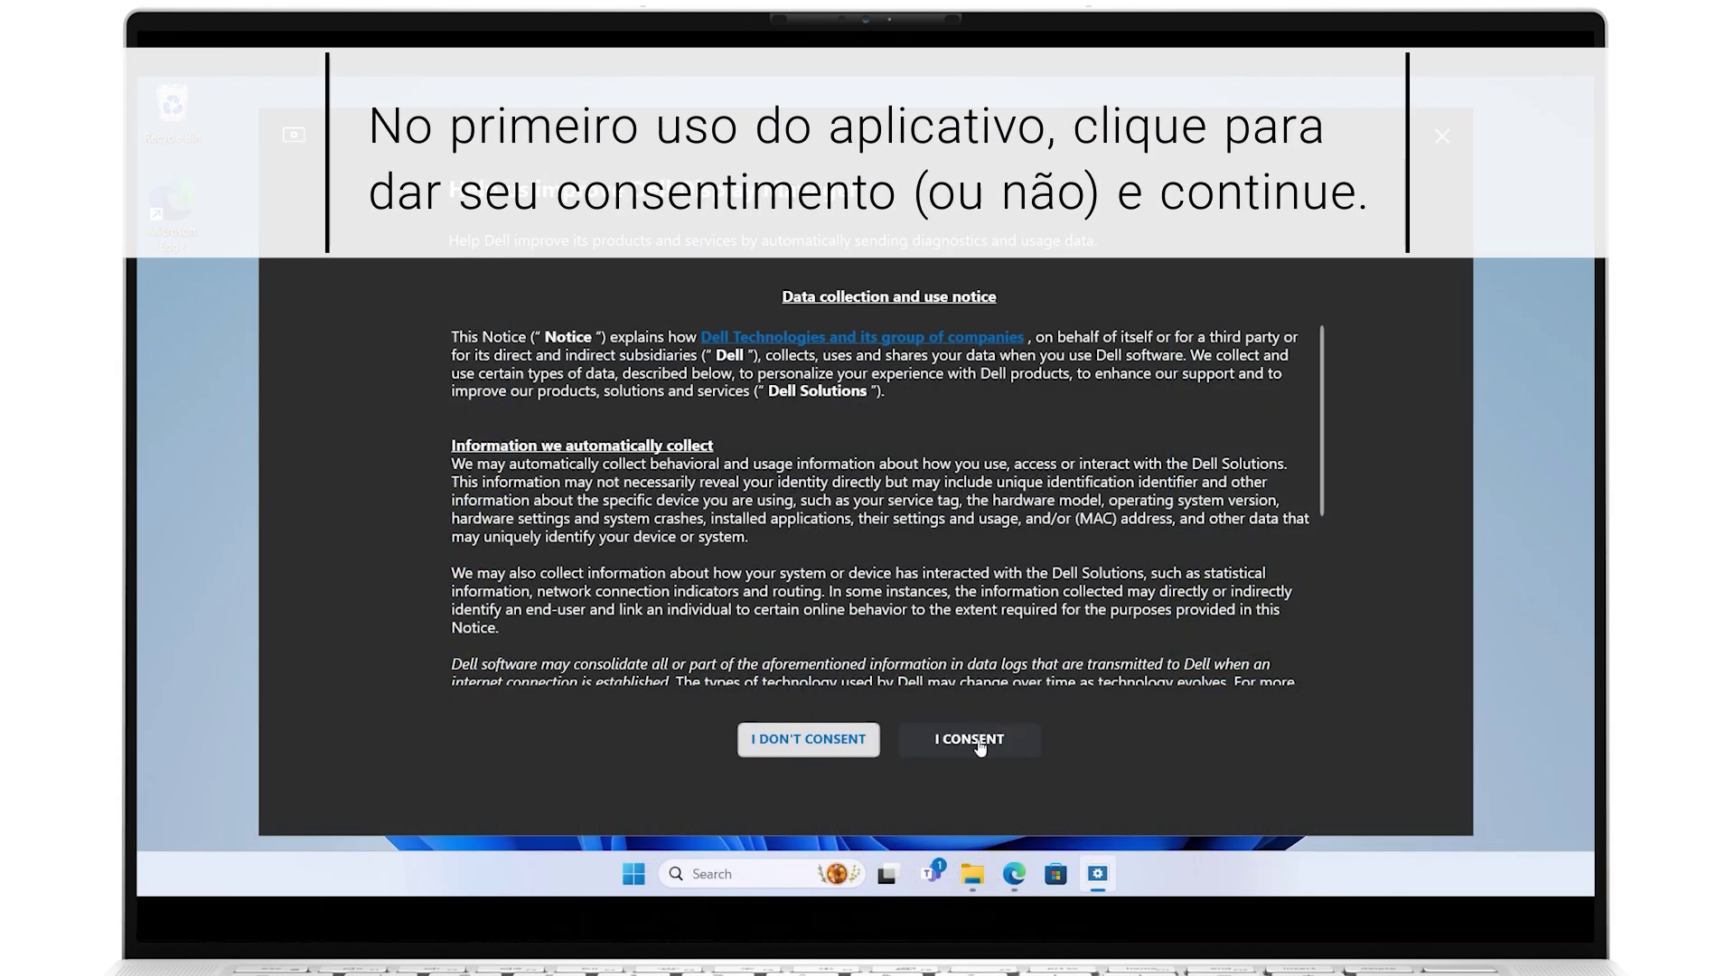
left_click(982, 741)
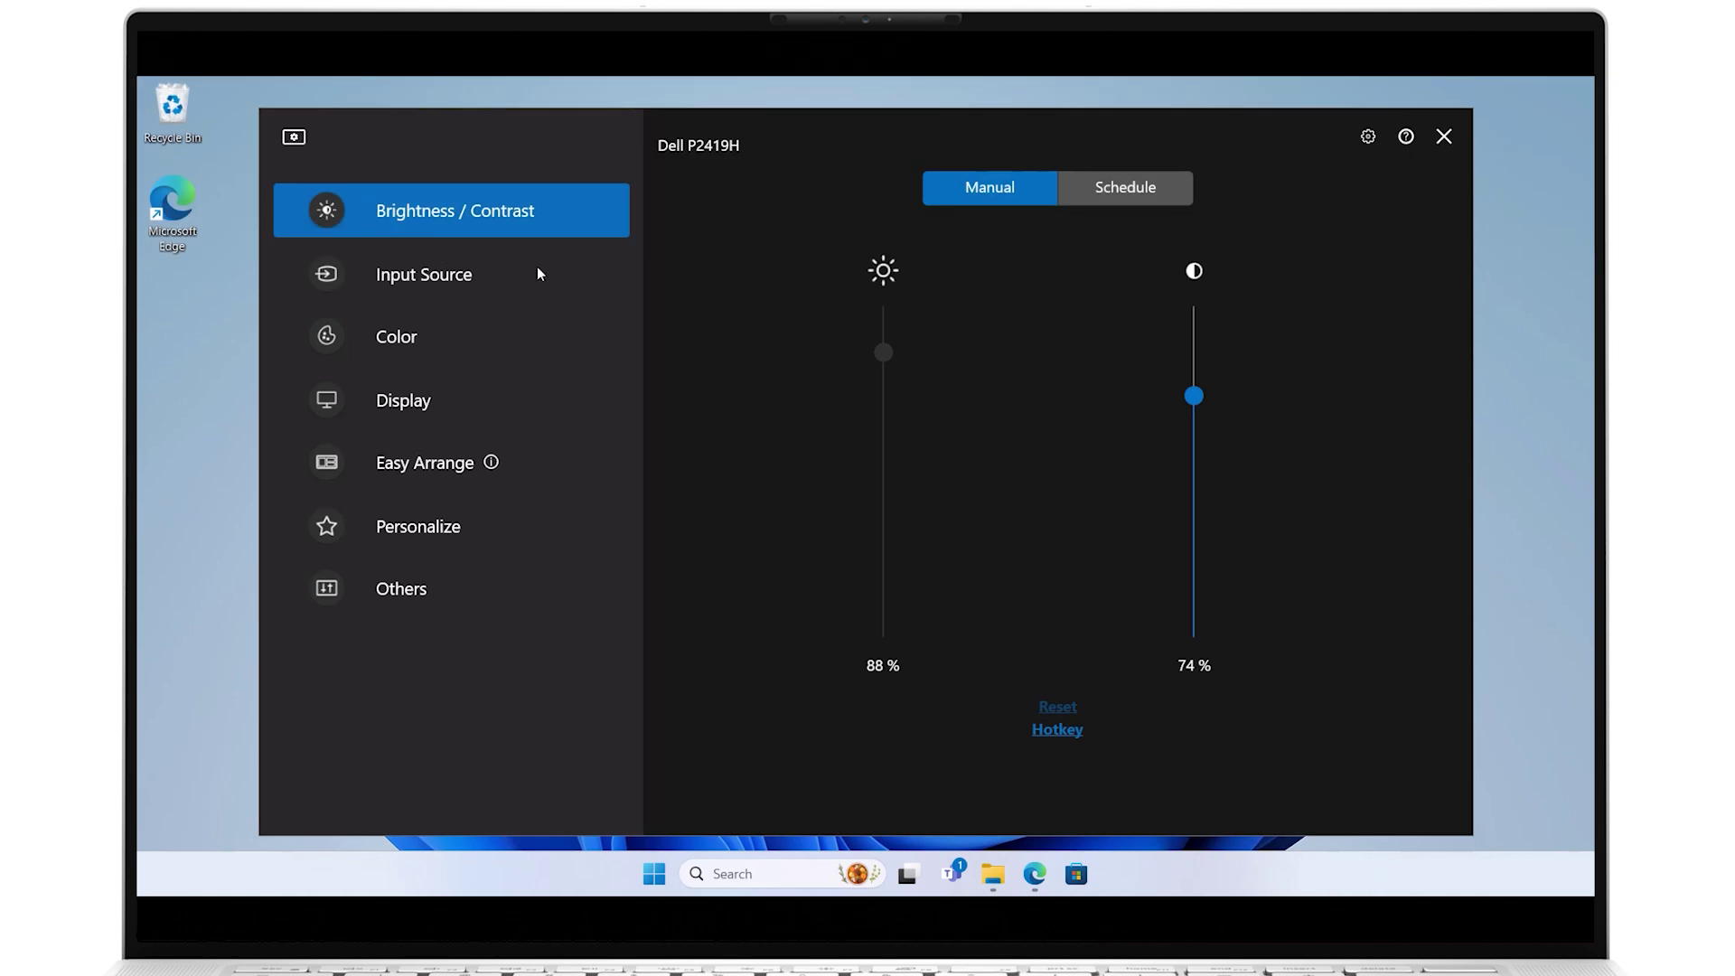
- Enable auto-load at startup in the application settings and review the update and analytics options
left_click(1370, 137)
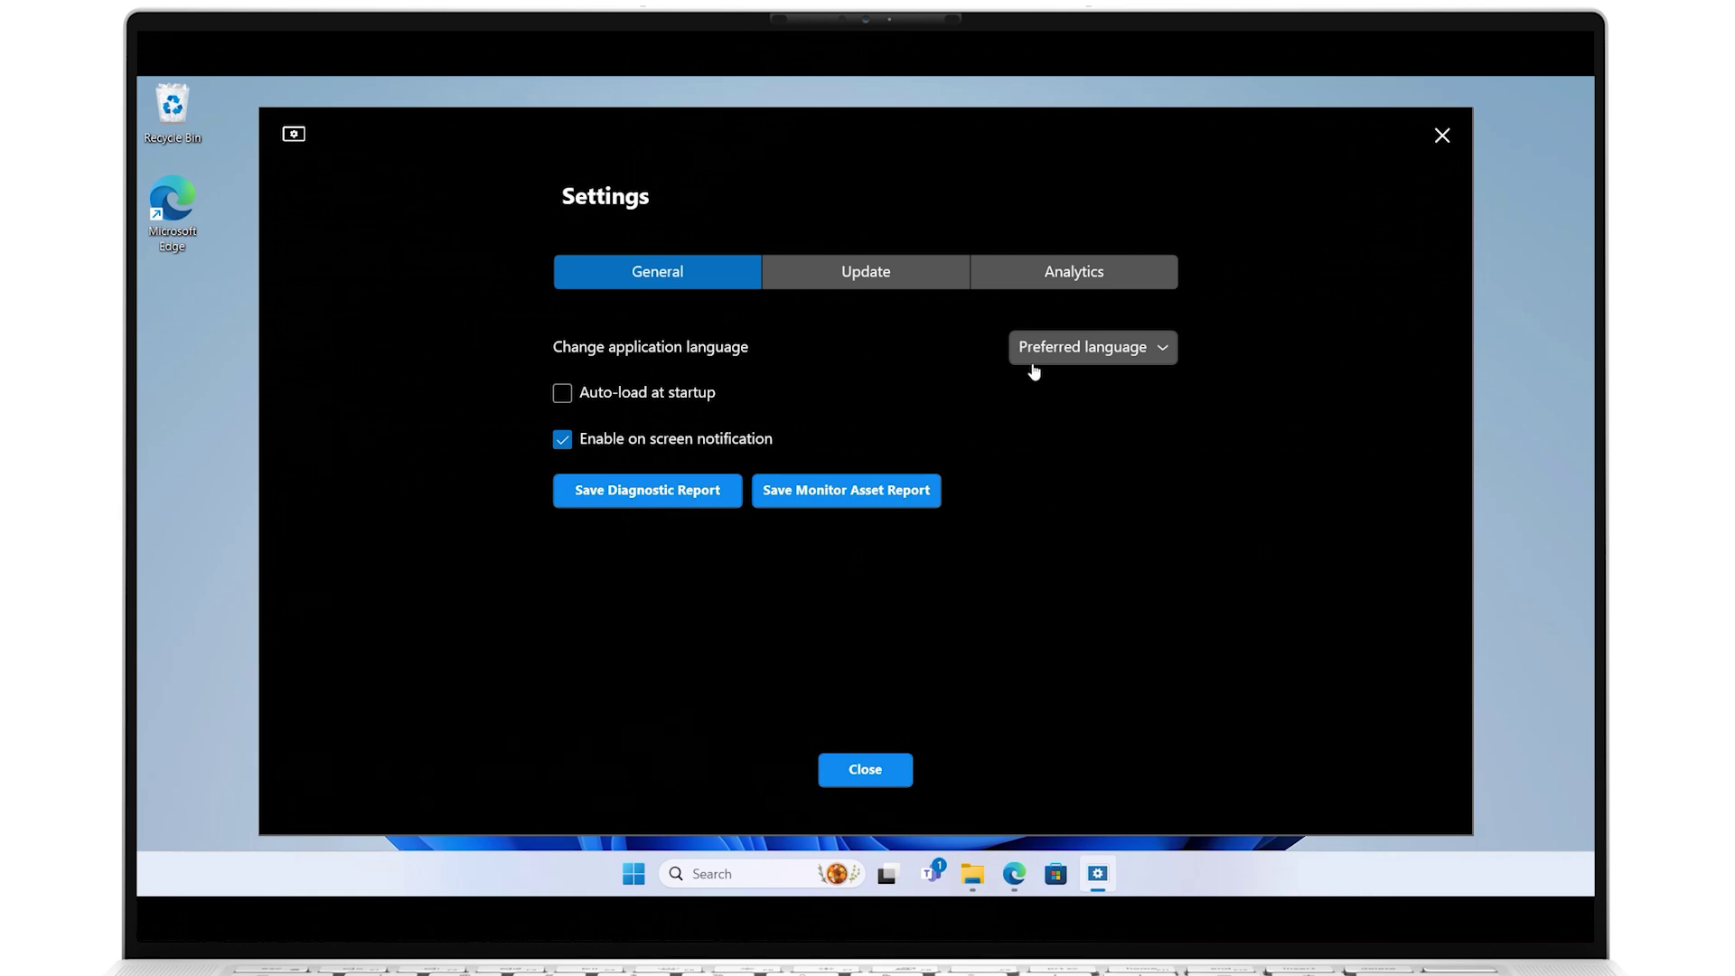
left_click(563, 398)
left_click(891, 273)
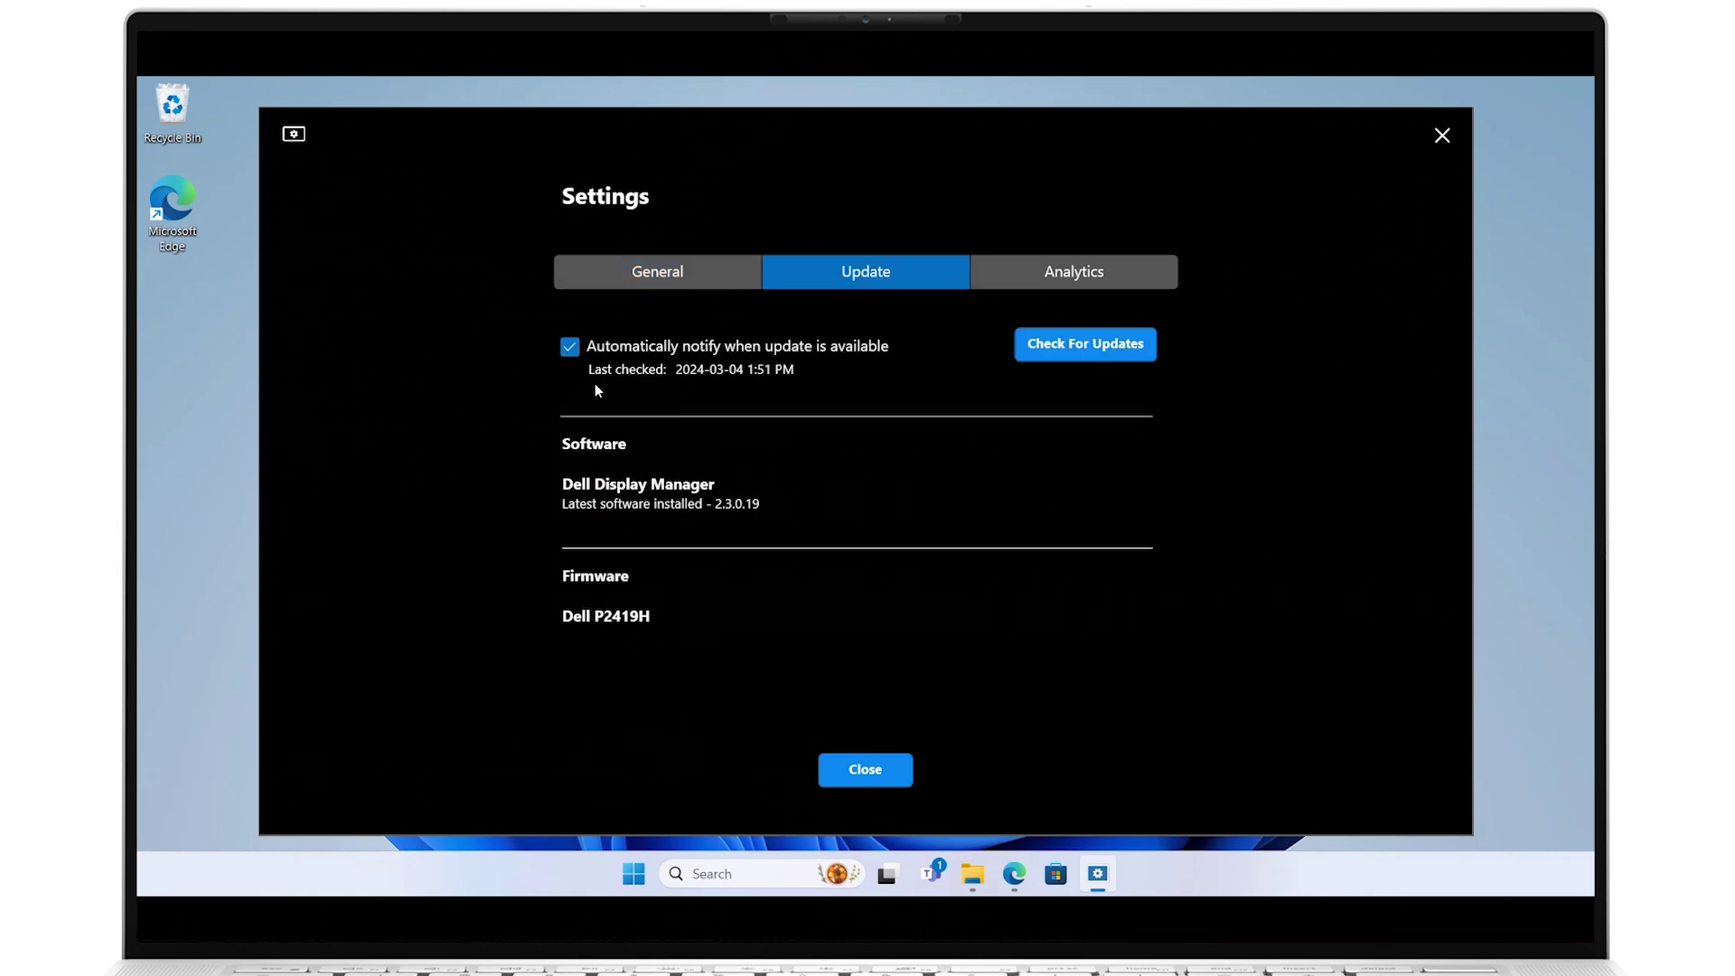
left_click(1092, 275)
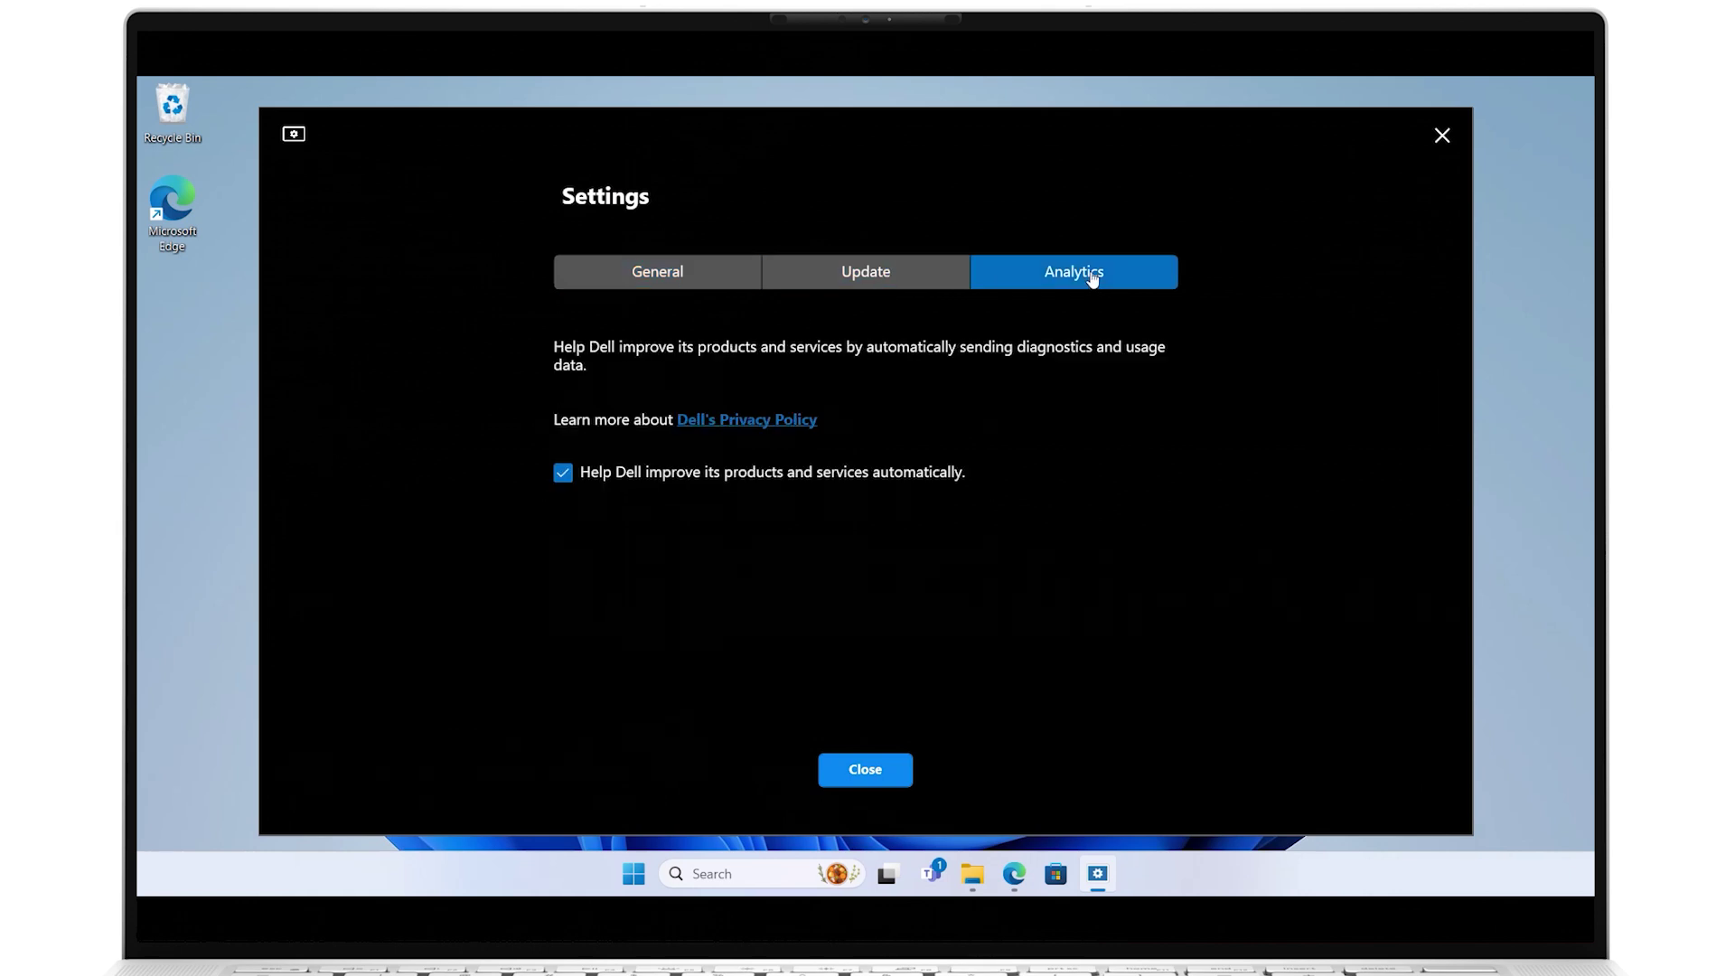
left_click(870, 770)
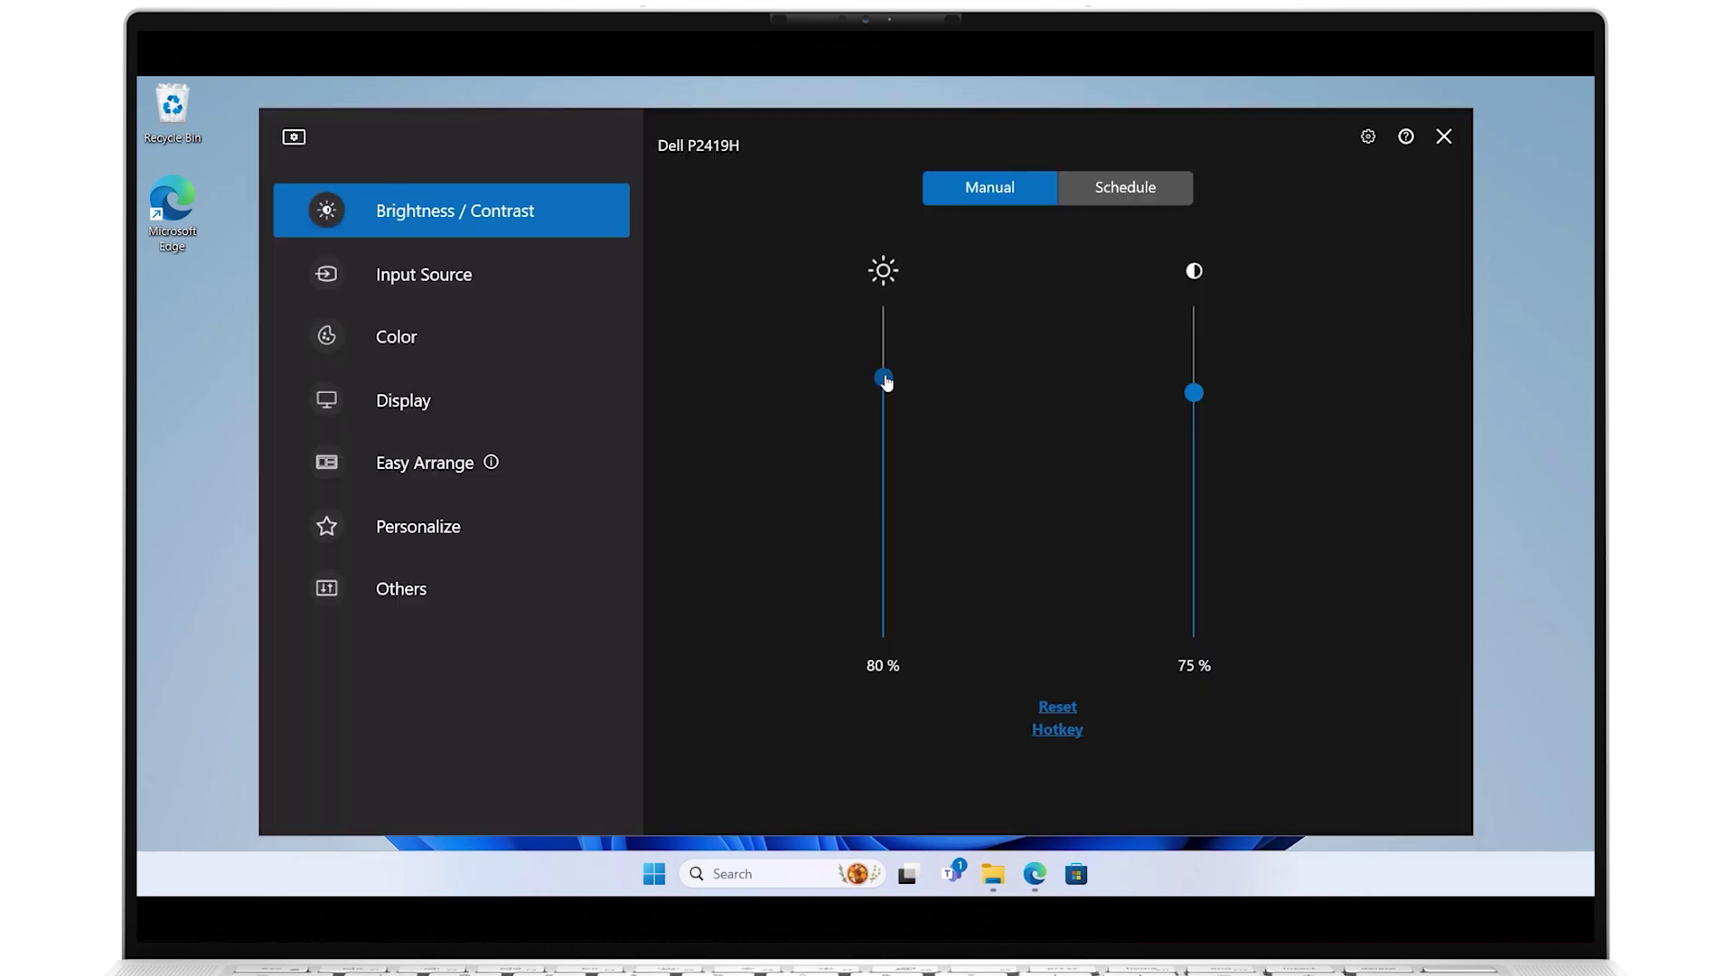
- Set the monitor's brightness to 88% and its contrast to 74% manually
left_click_drag(881, 378, 883, 414)
mouse_move(1192, 398)
left_mouse_down()
mouse_move(1191, 344)
mouse_move(1188, 413)
mouse_move(1191, 398)
left_mouse_up()
left_click_drag(883, 414, 889, 359)
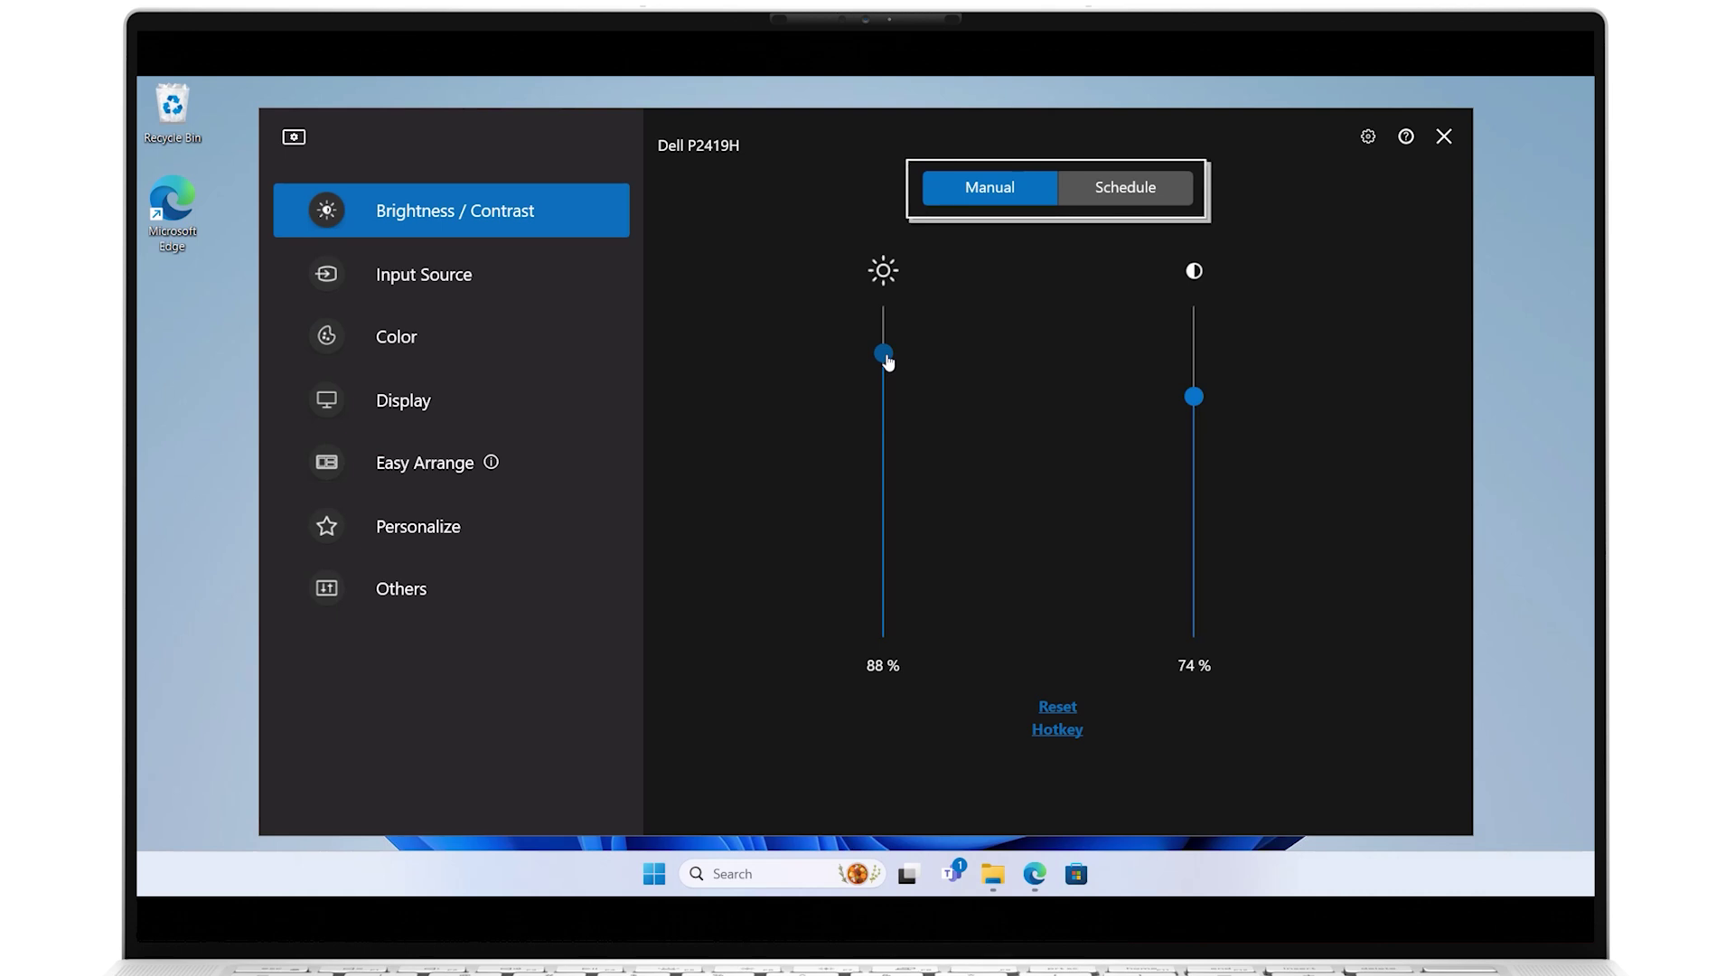
- Review the input source settings and set the manual color preset to Movie
left_click(412, 287)
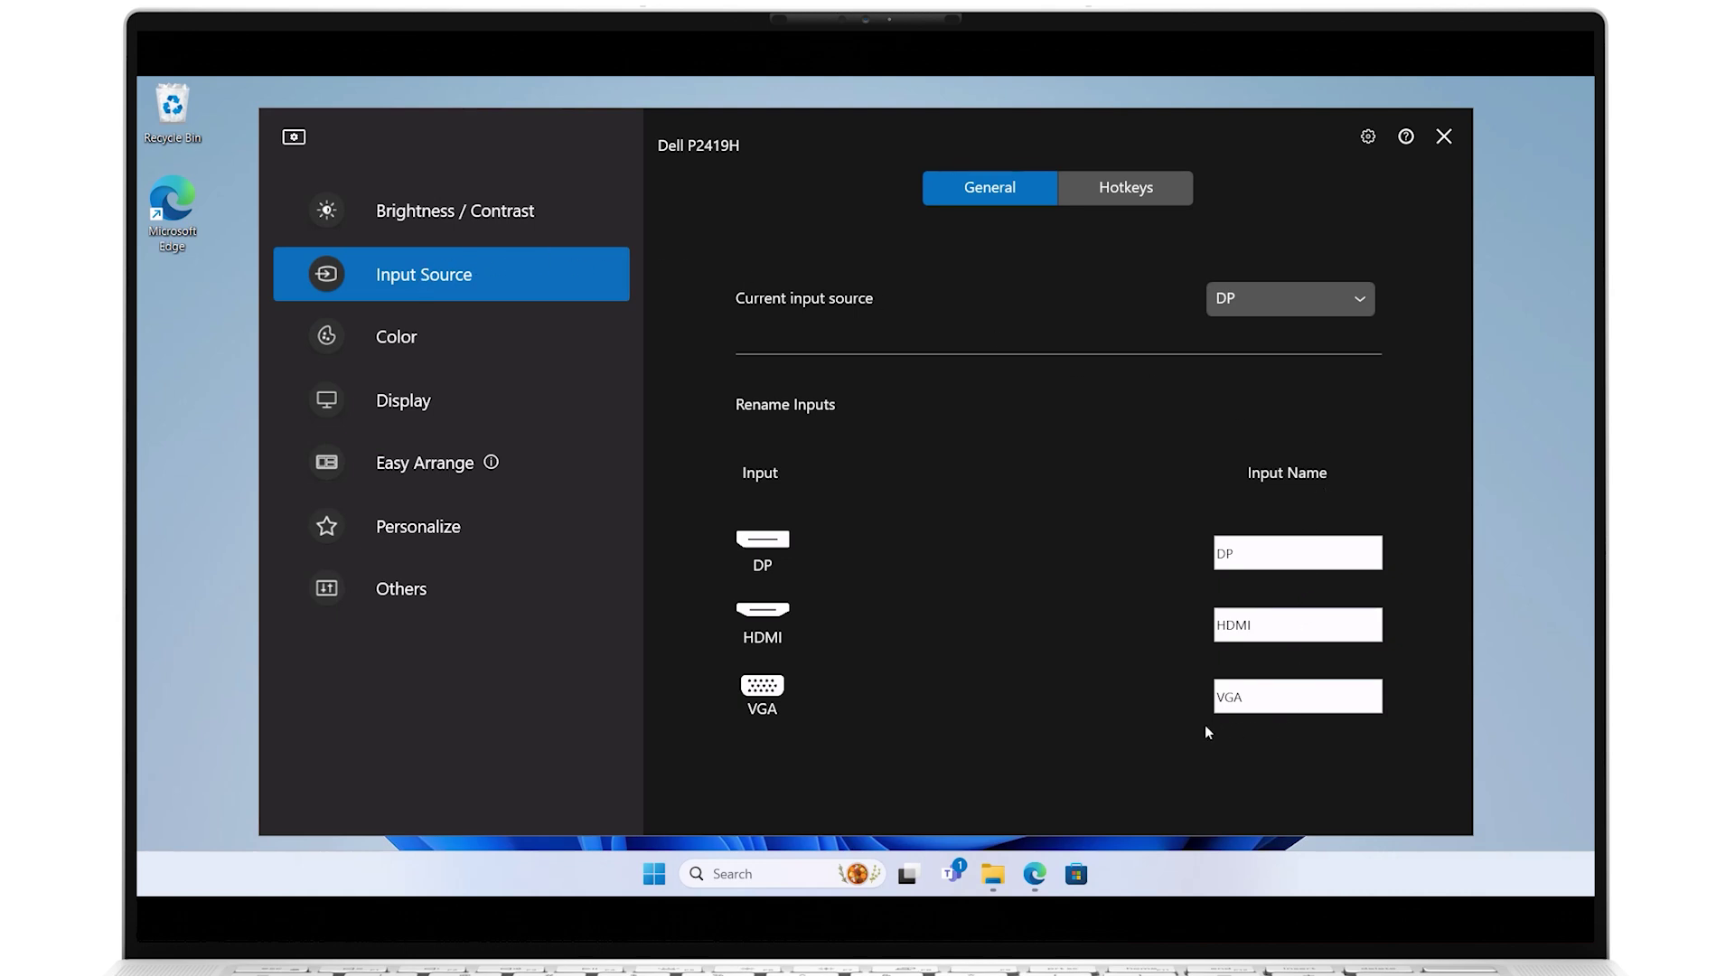
left_click(405, 343)
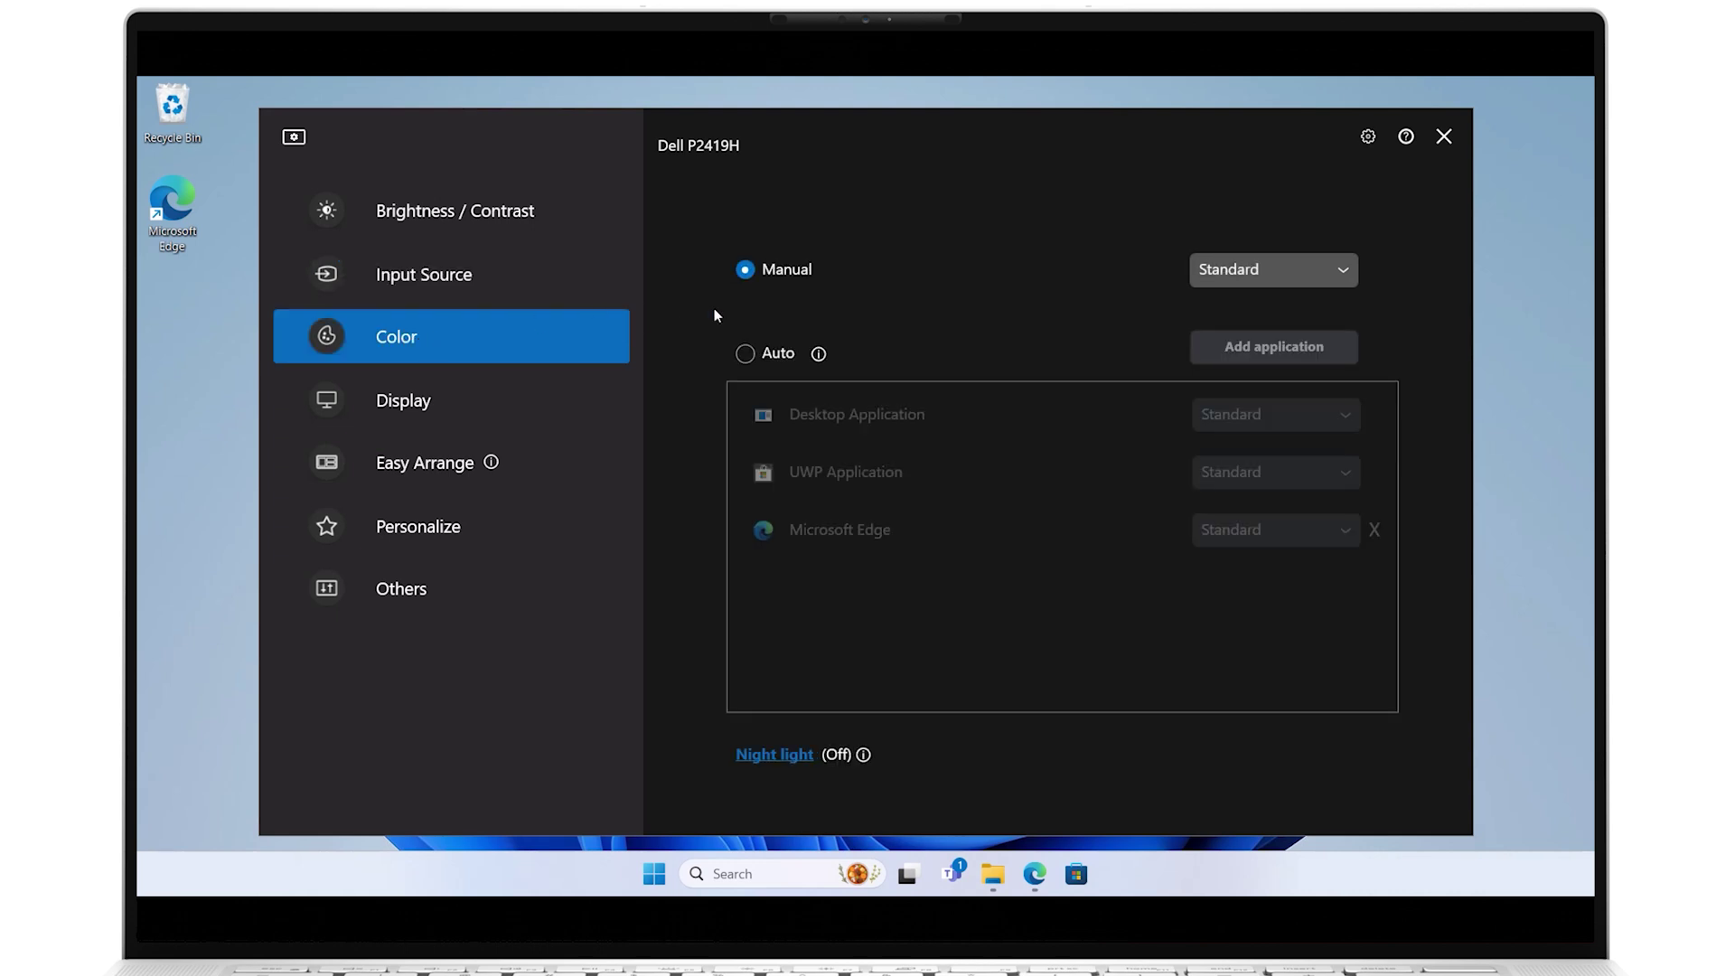
left_click(1328, 286)
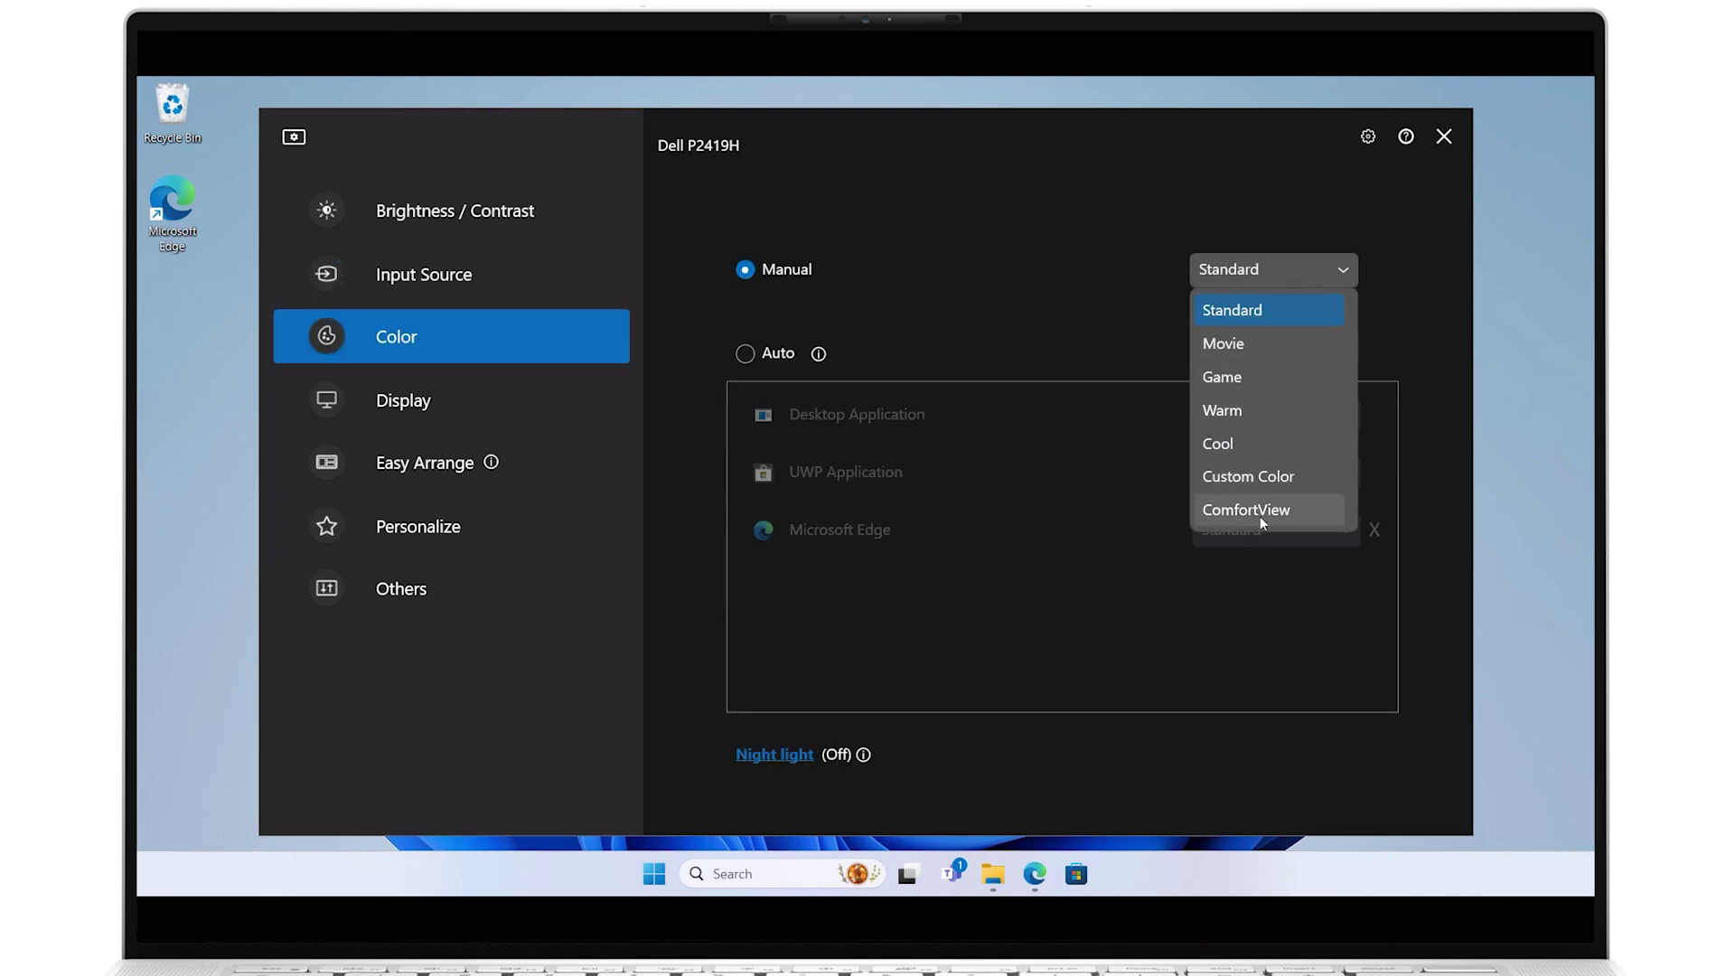
left_click(1227, 343)
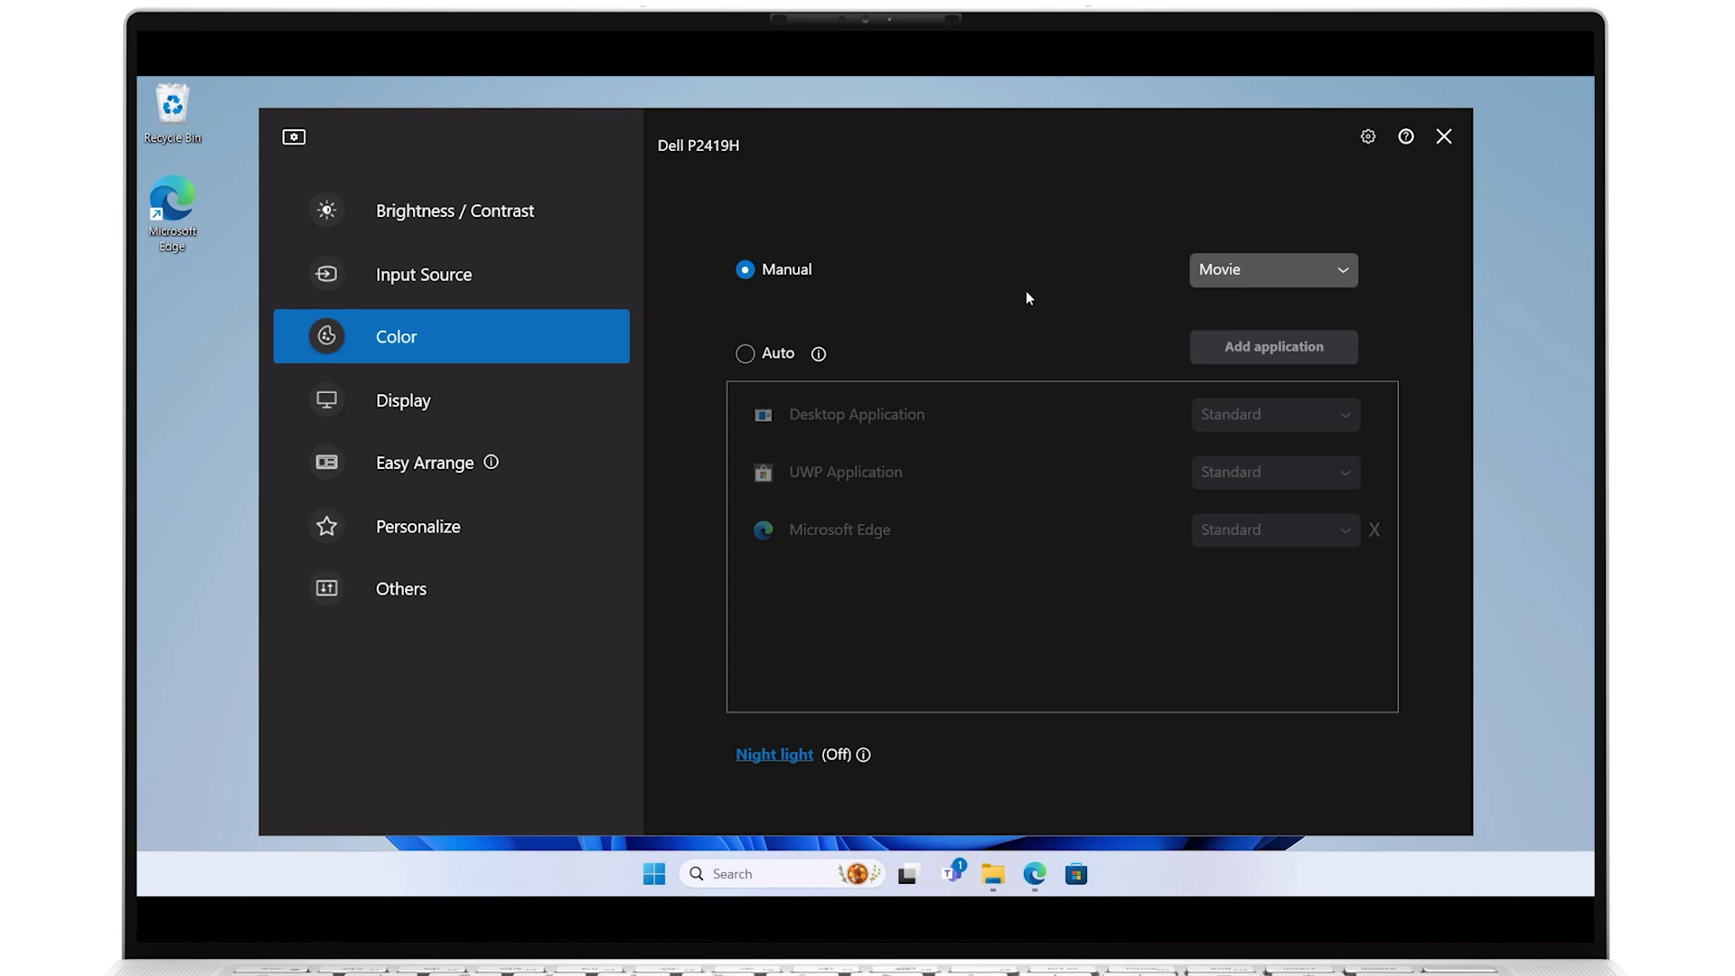
- Switch to automatic color presets with Movie for Microsoft Edge, and add Camera from the application list
left_click(745, 353)
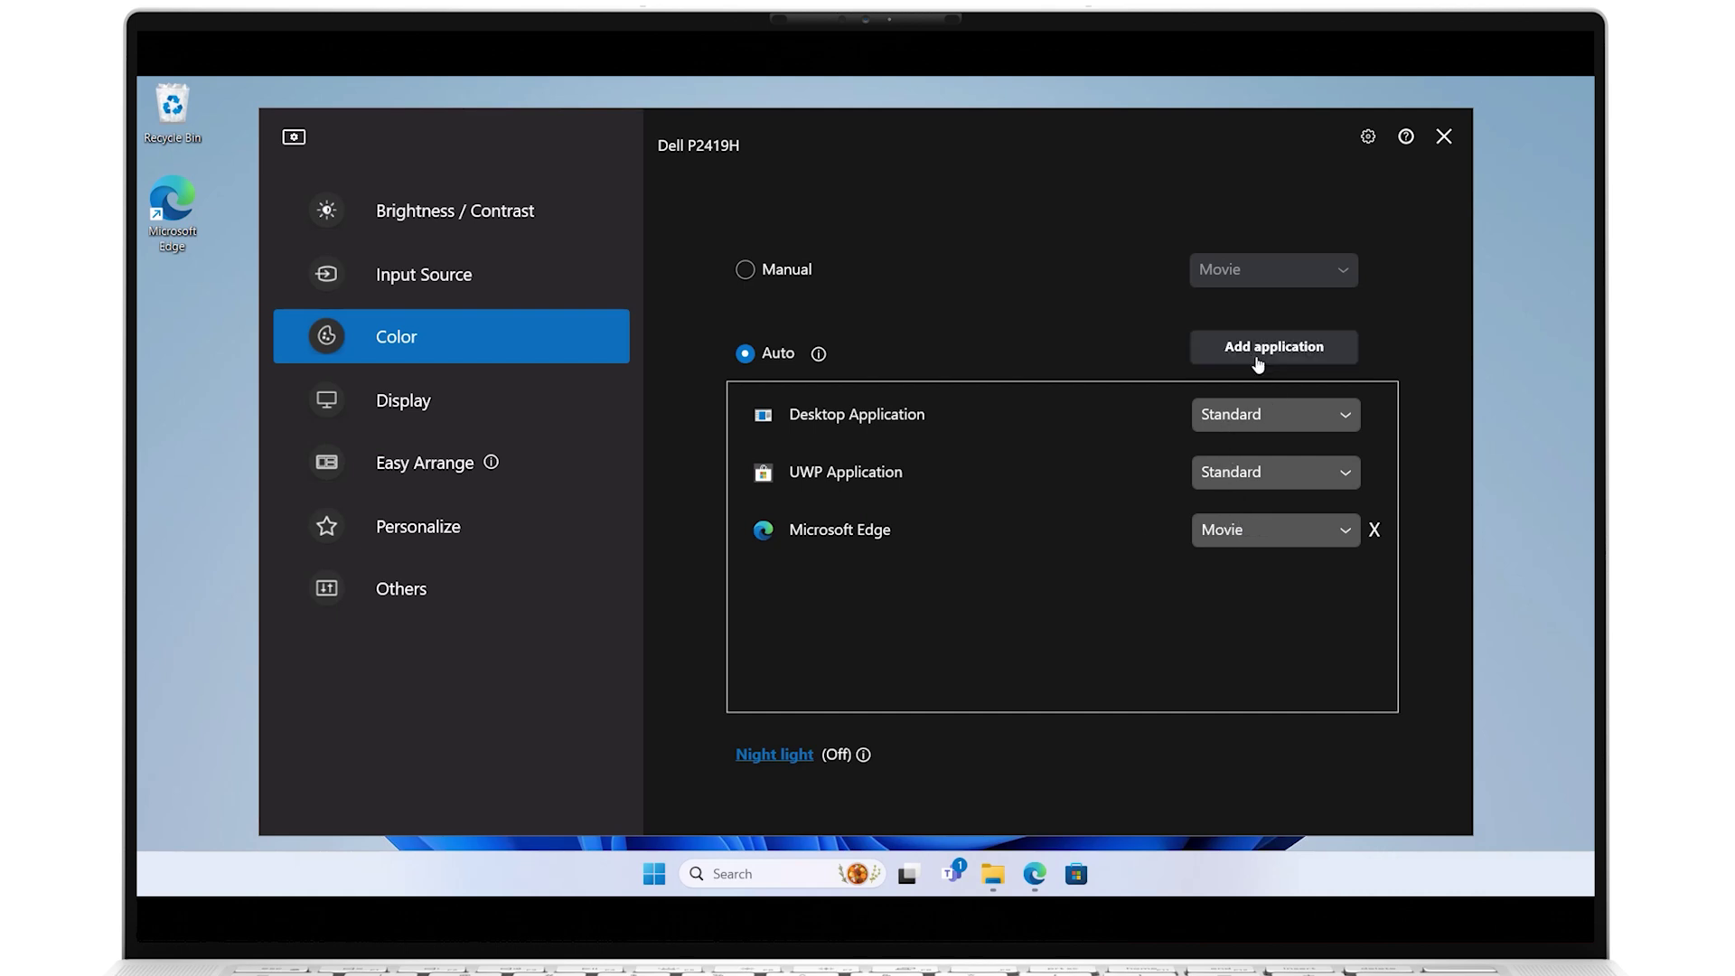
left_click(1256, 355)
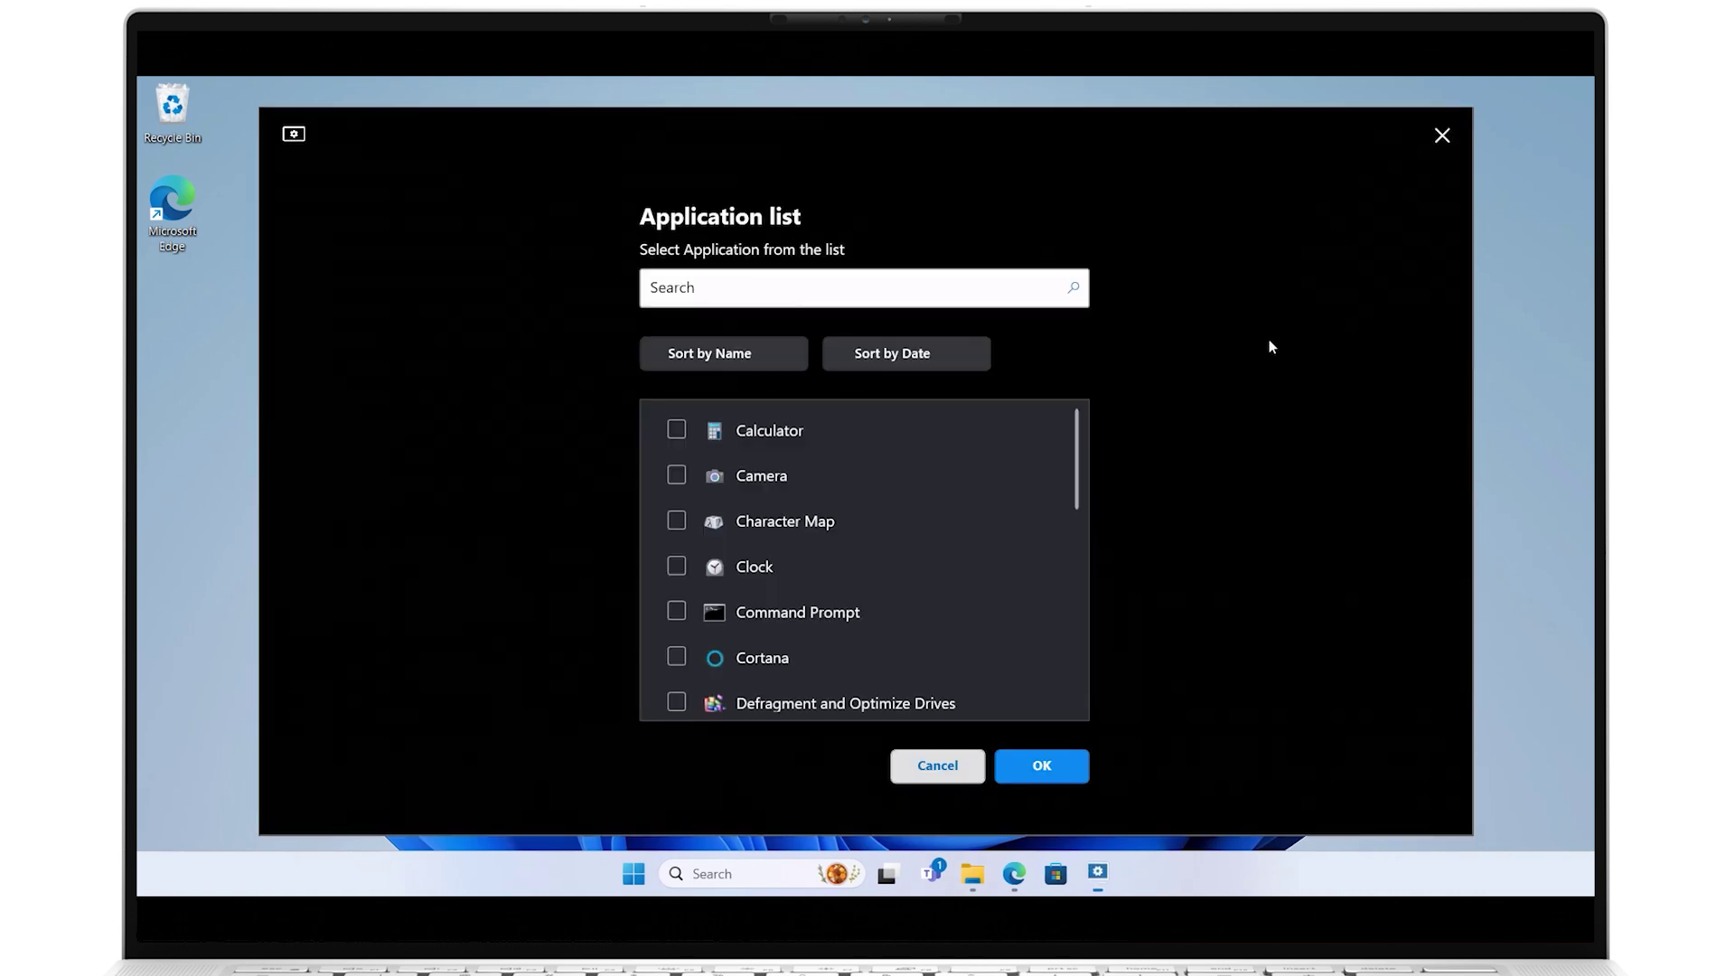
left_click(739, 481)
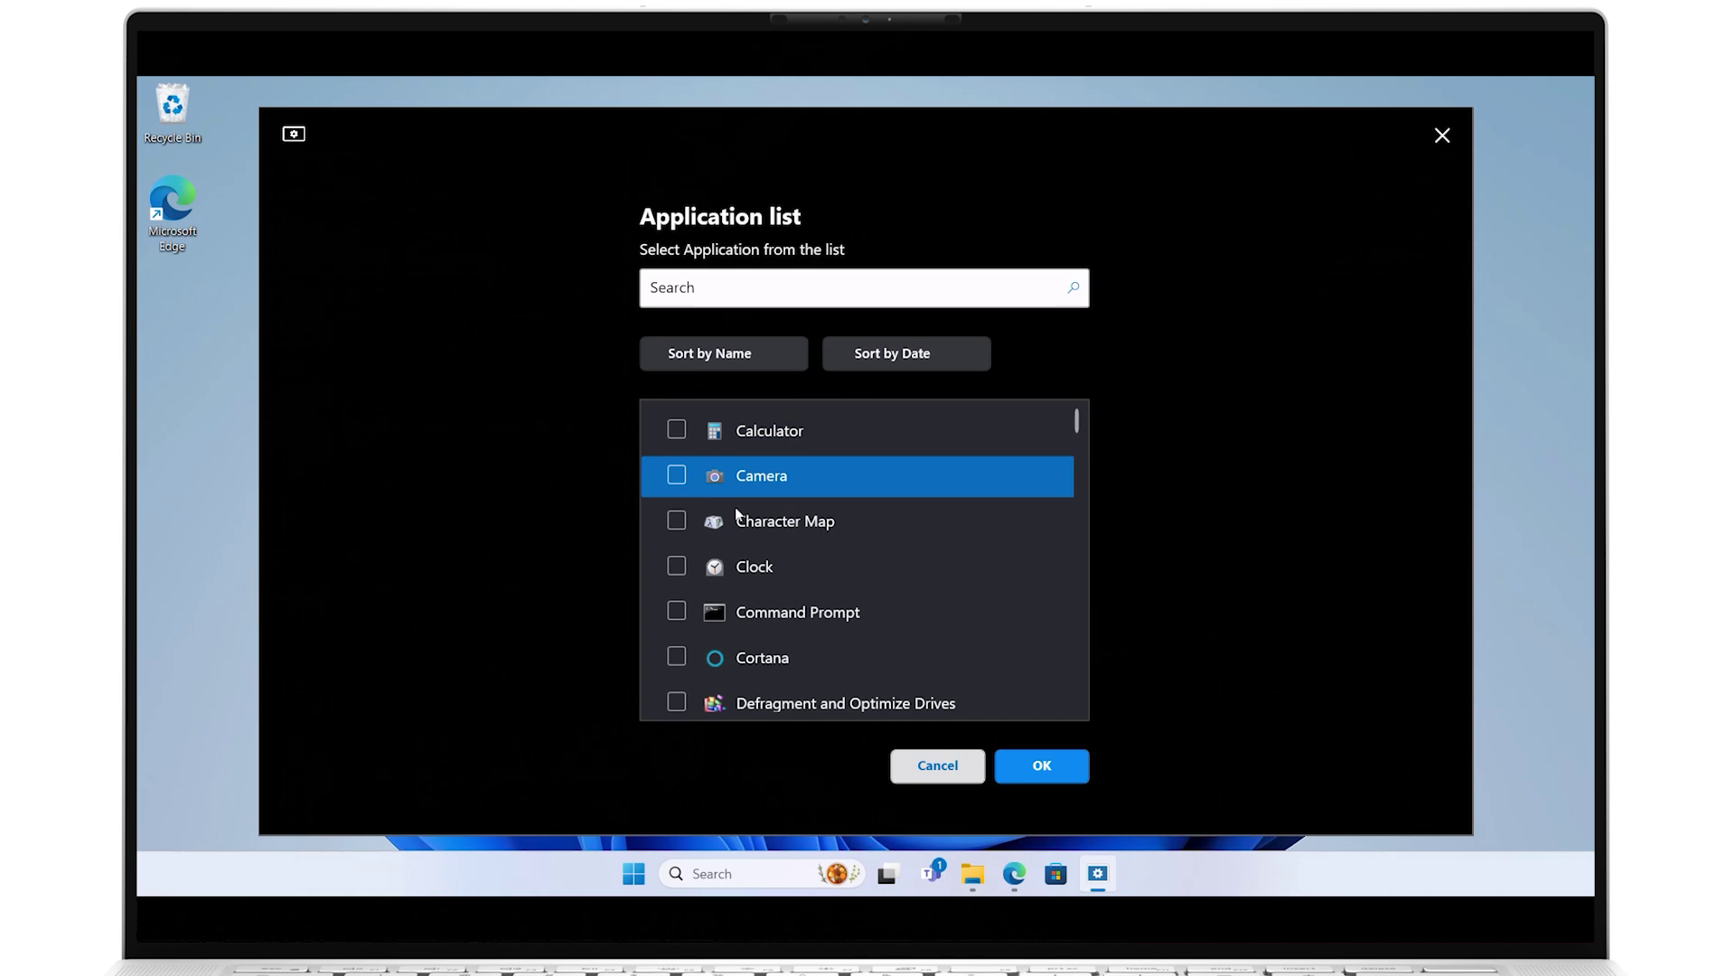
left_click(676, 477)
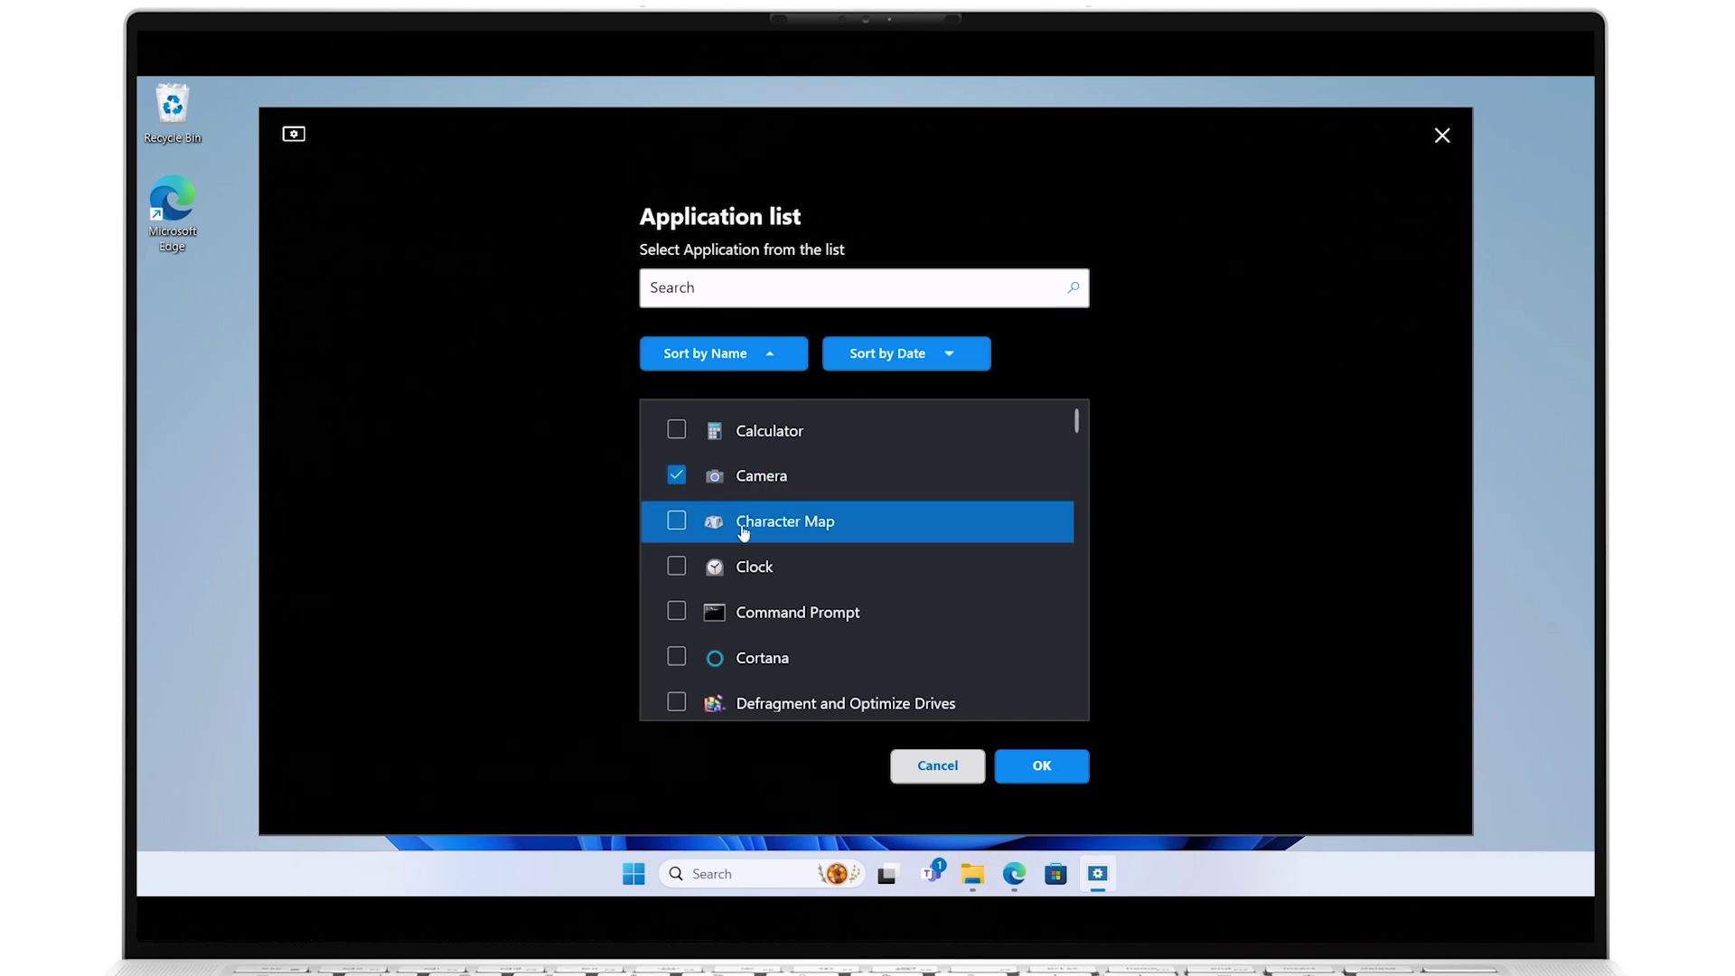
left_click(1027, 764)
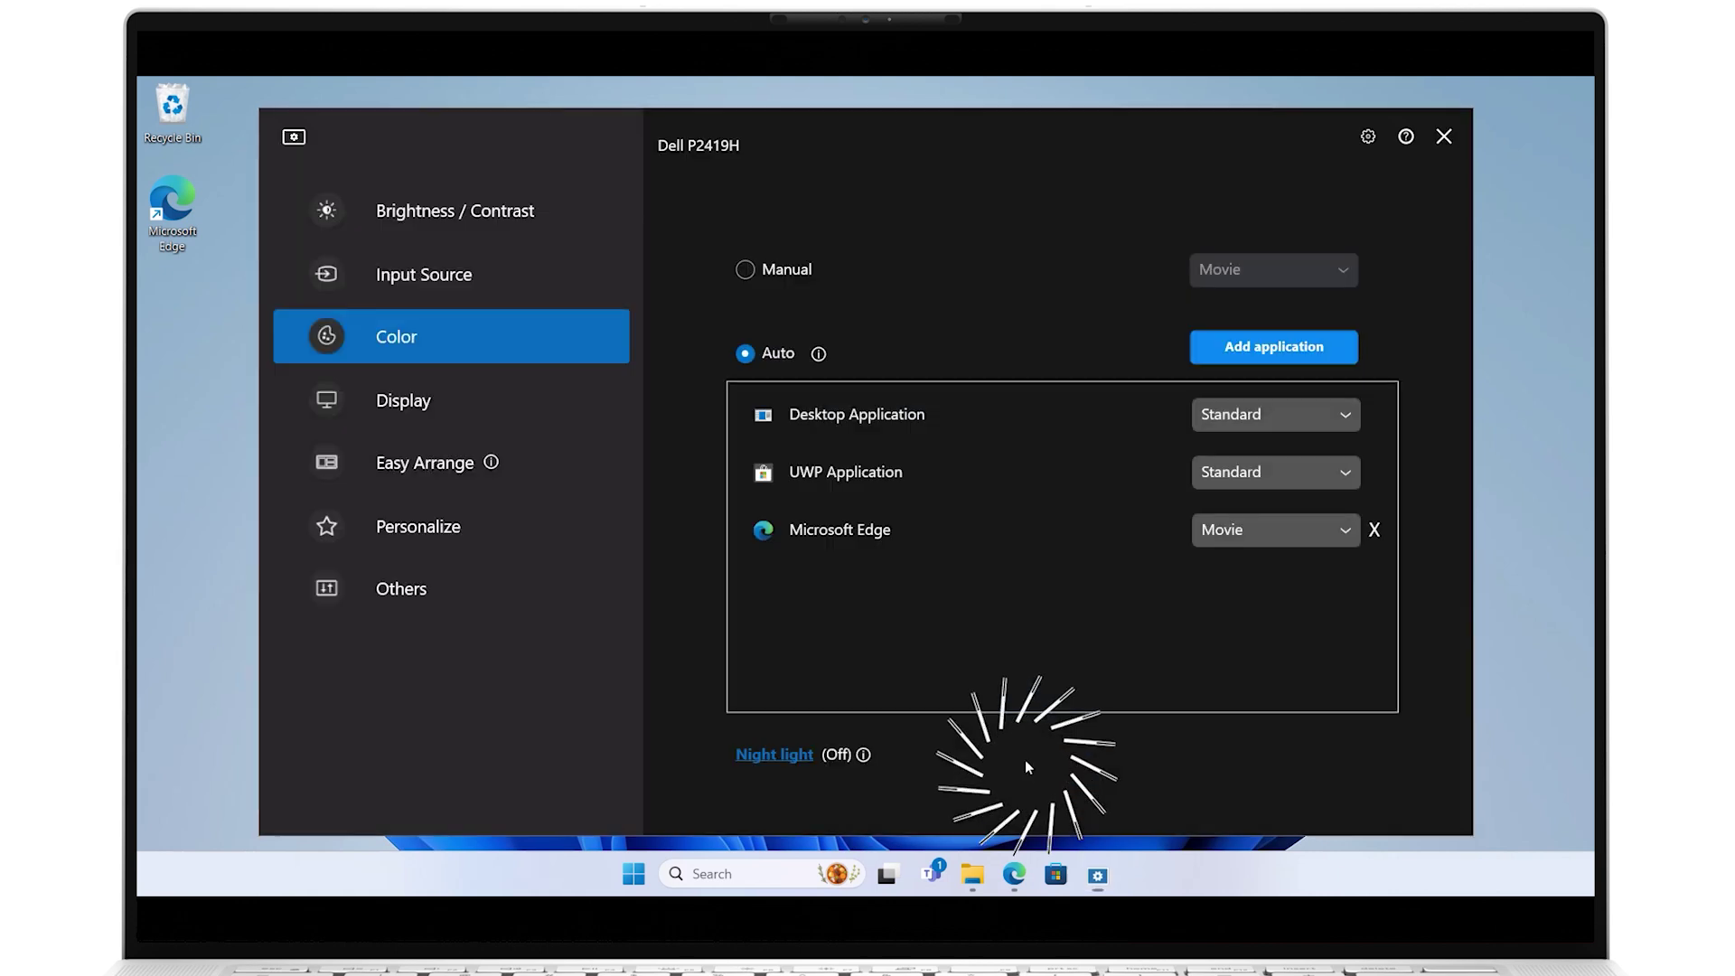
- Examine the available resolution, refresh rate and orientation options for the display without changing them
left_click(415, 408)
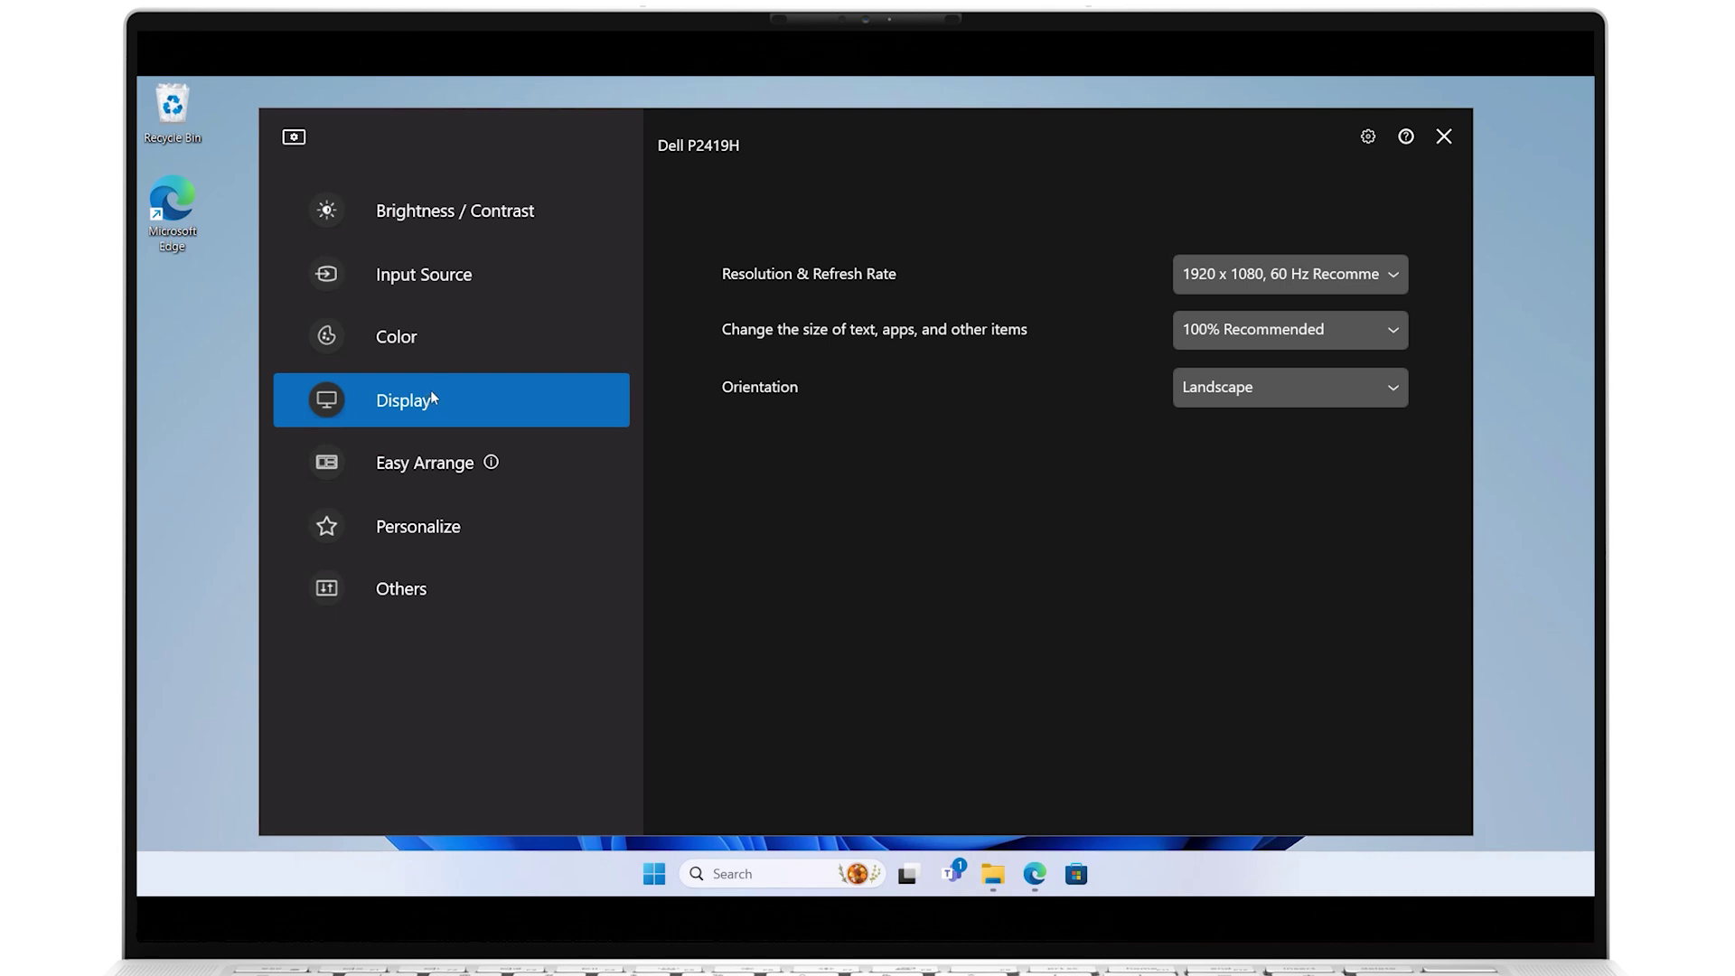
left_click(1374, 279)
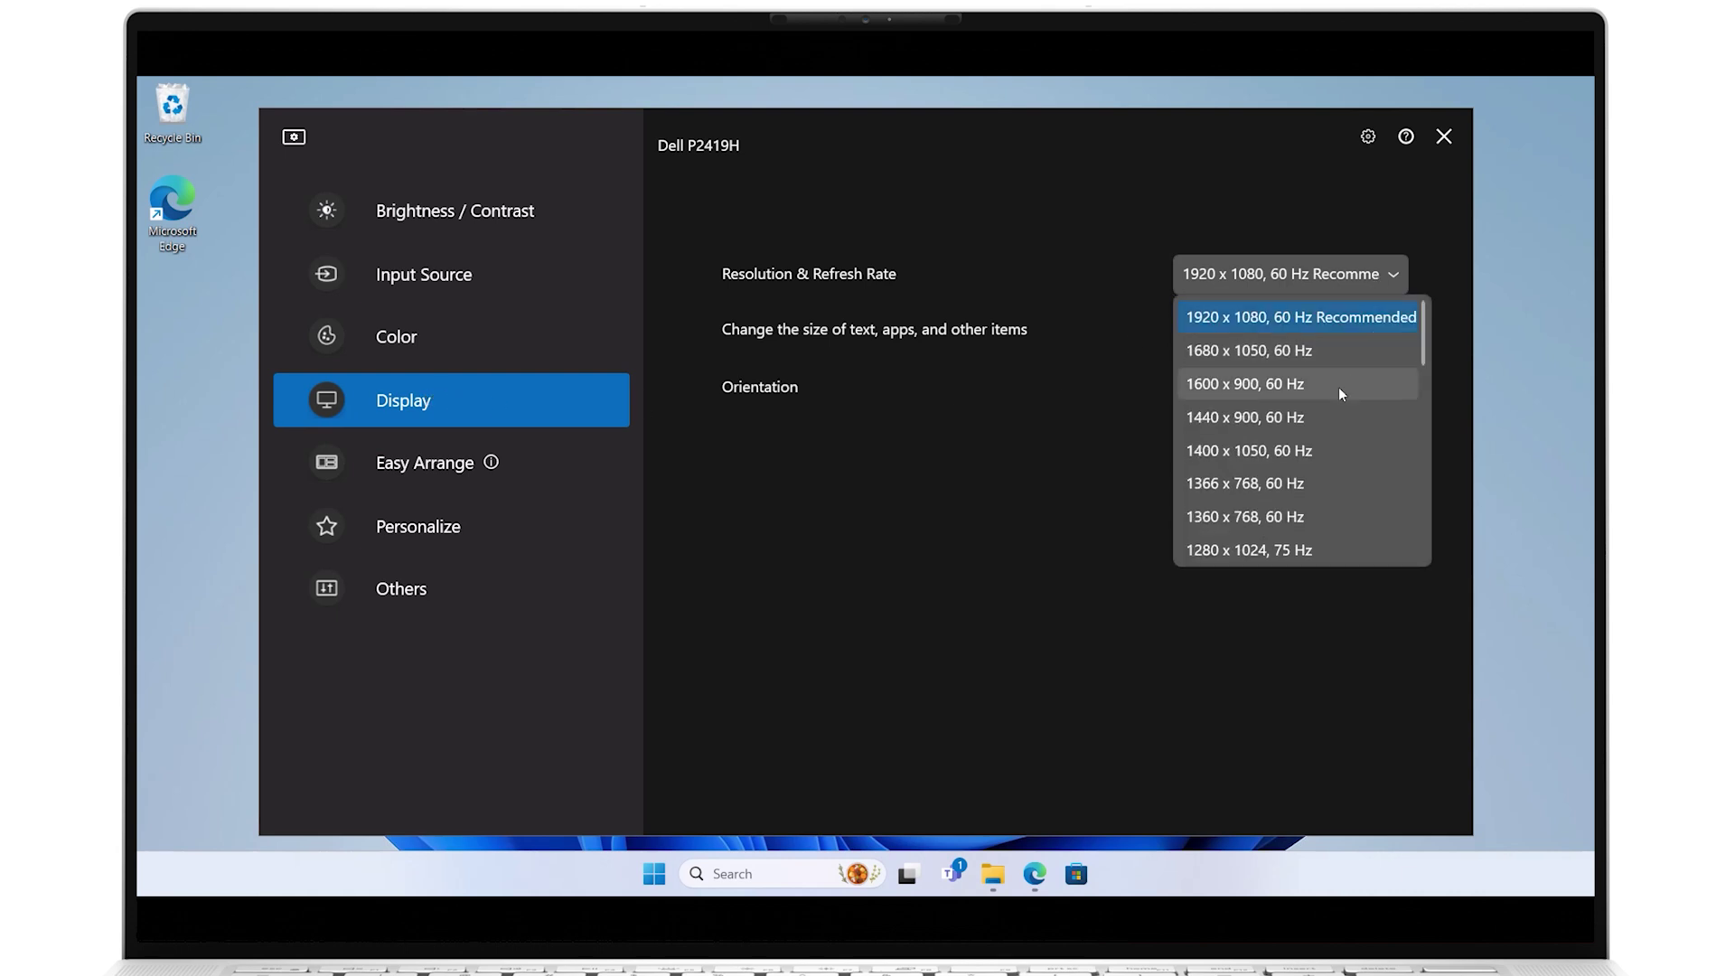
left_click(1090, 520)
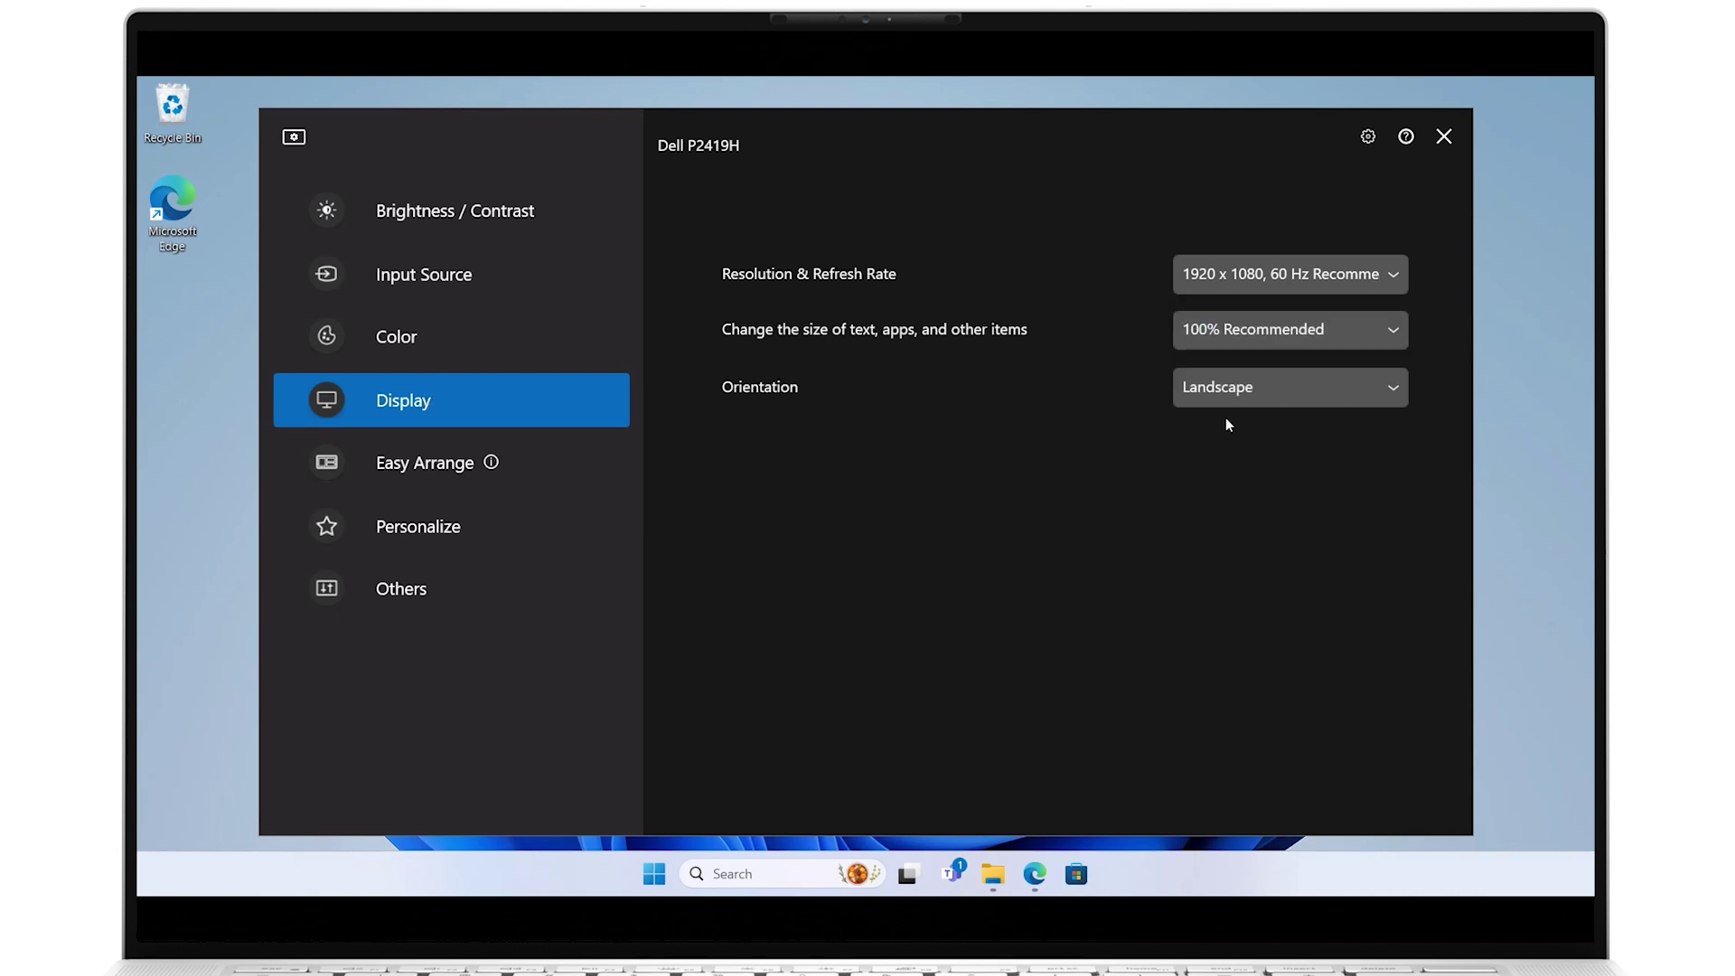
left_click(1270, 398)
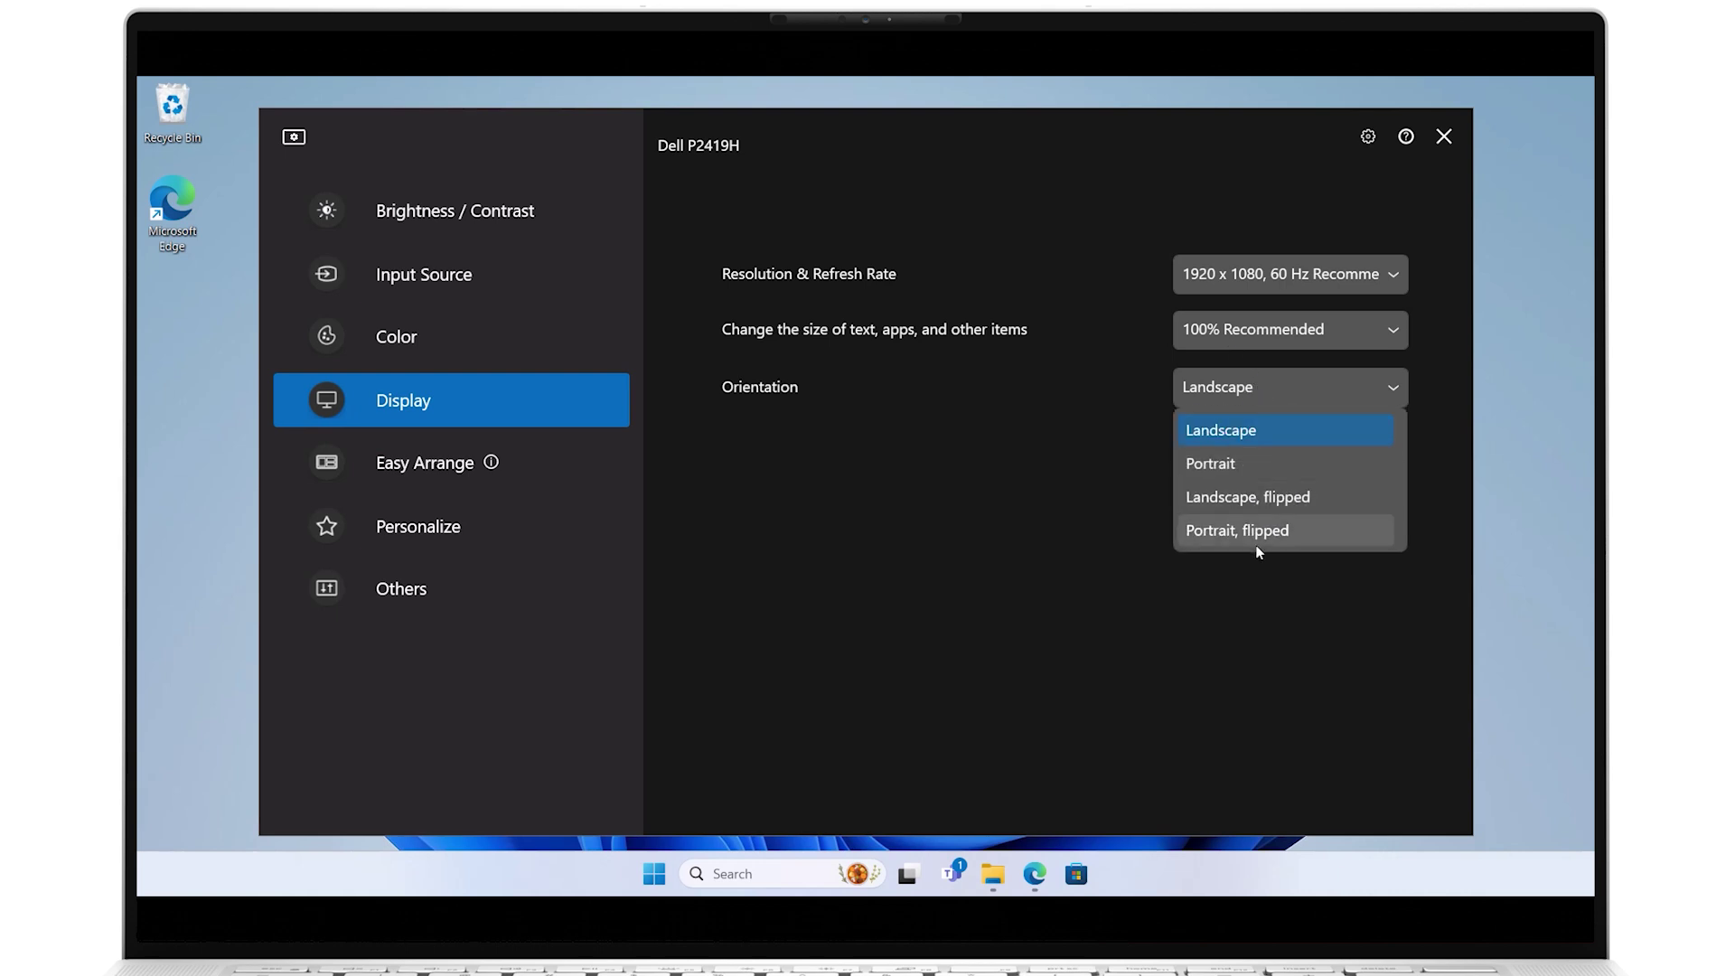
left_click(980, 520)
- Examine the Easy Arrange window layouts for different window counts, the Easy Memory profile options and the Easy Arrange settings
left_click(421, 466)
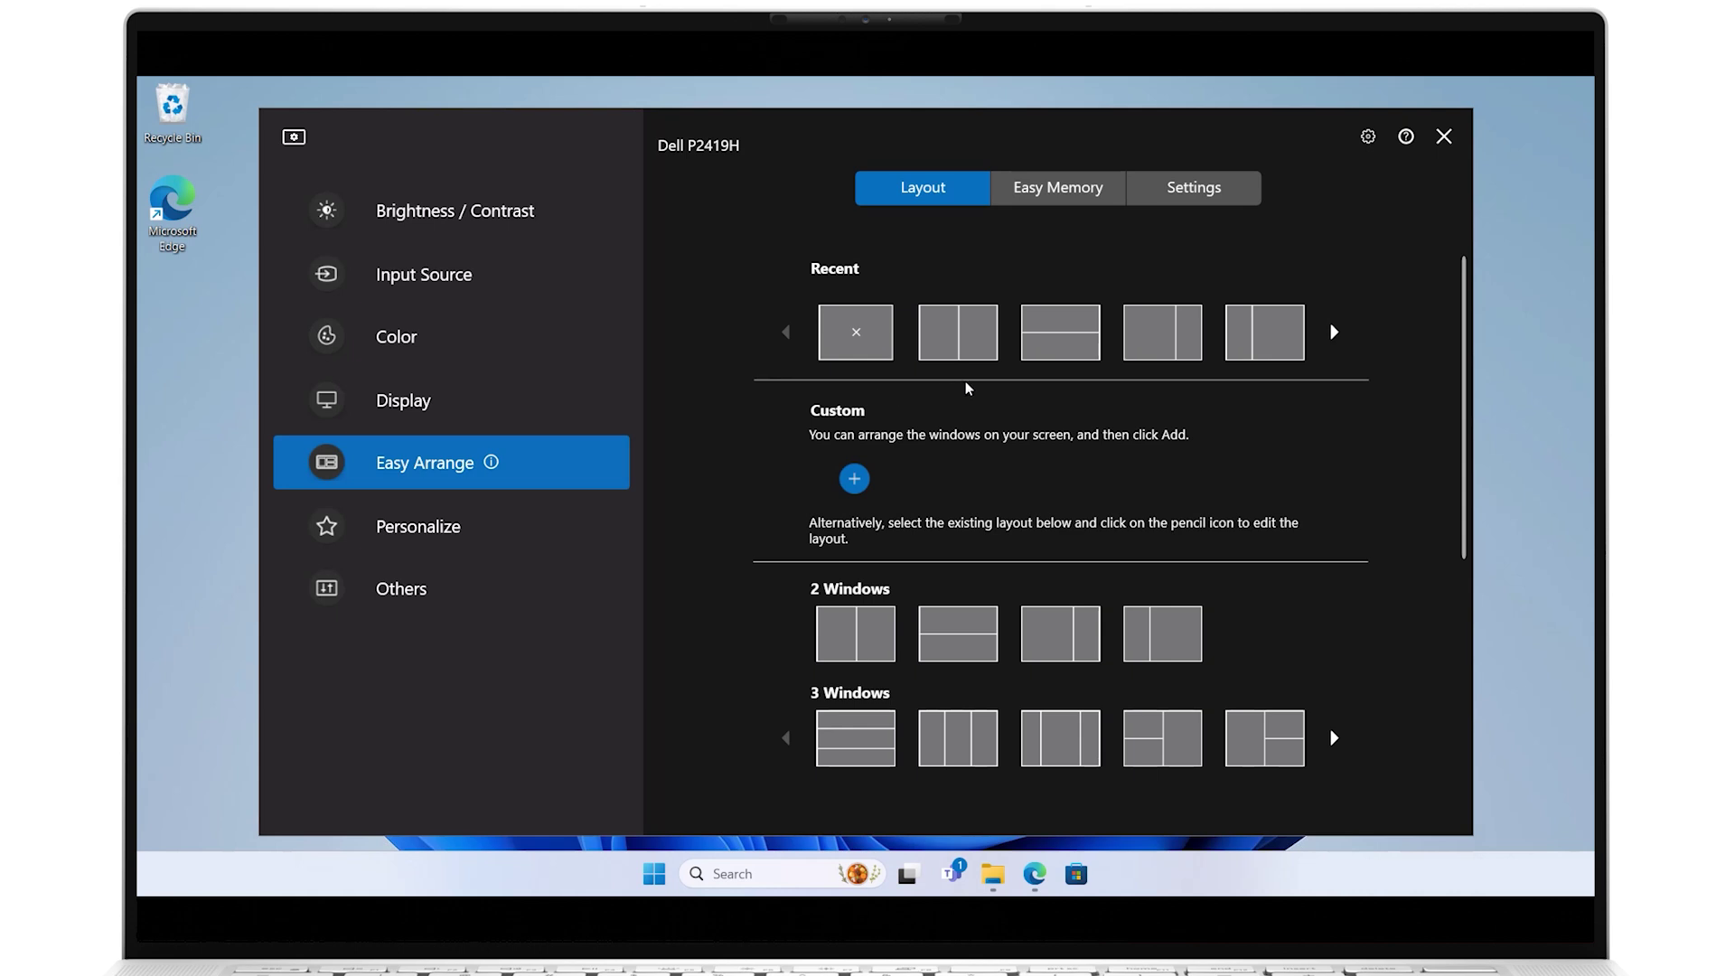
left_click(1228, 360)
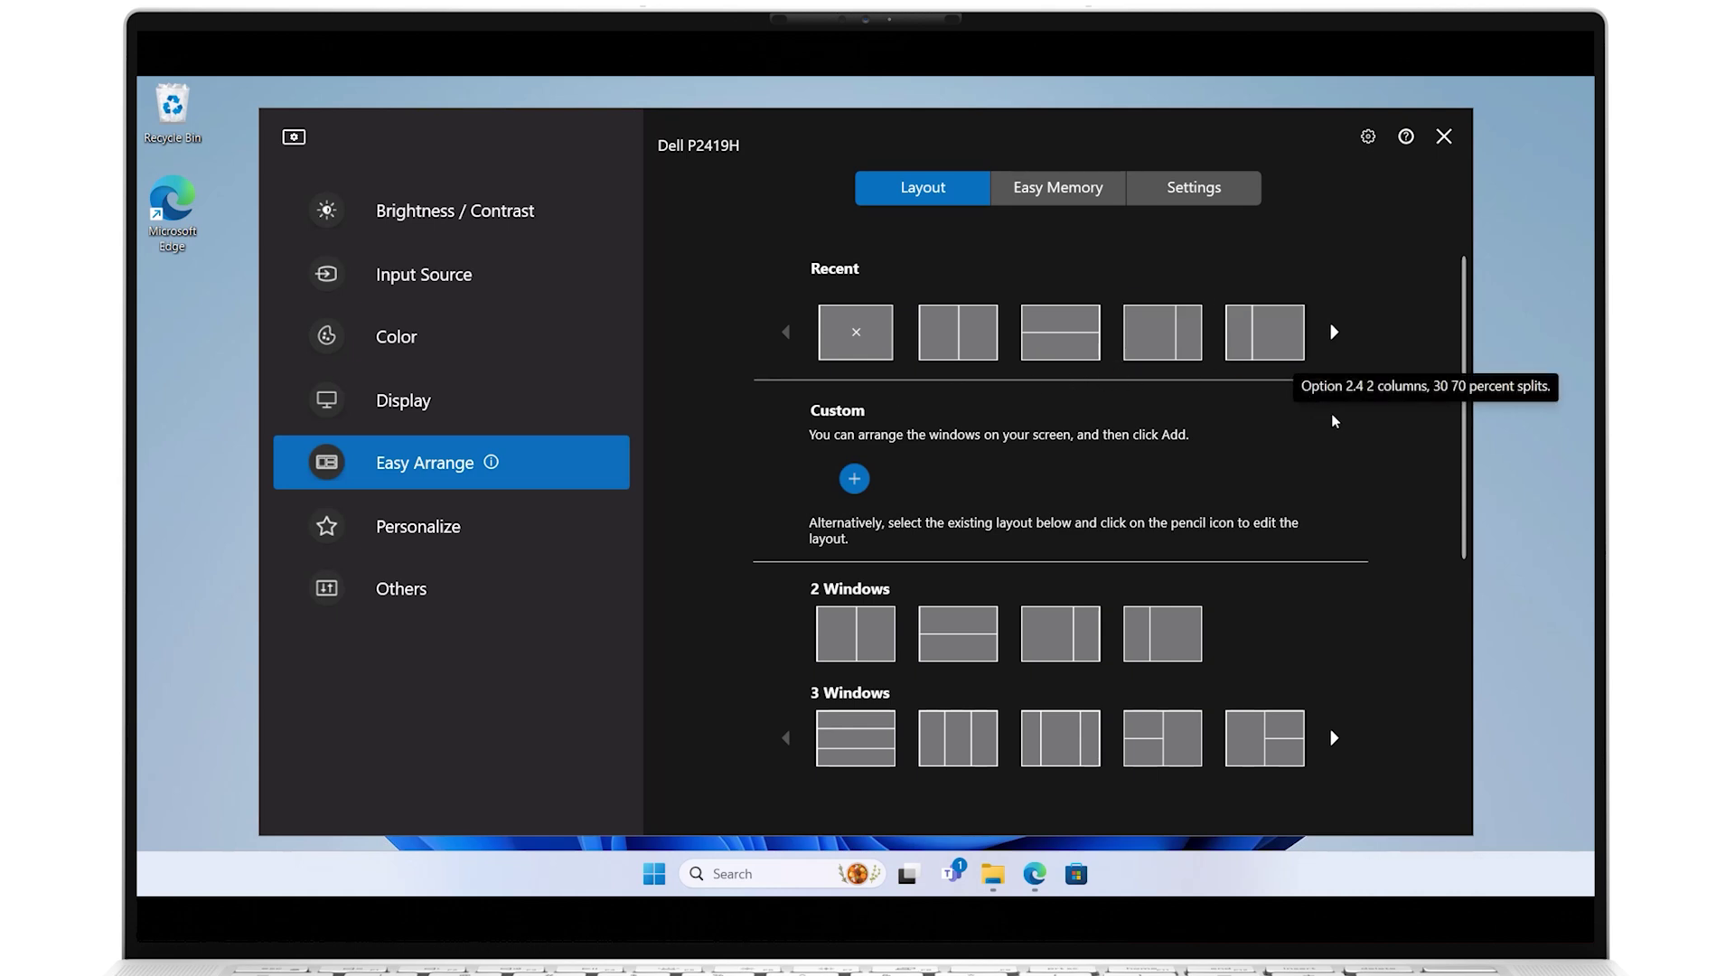
scroll(1342, 417, "down", 5)
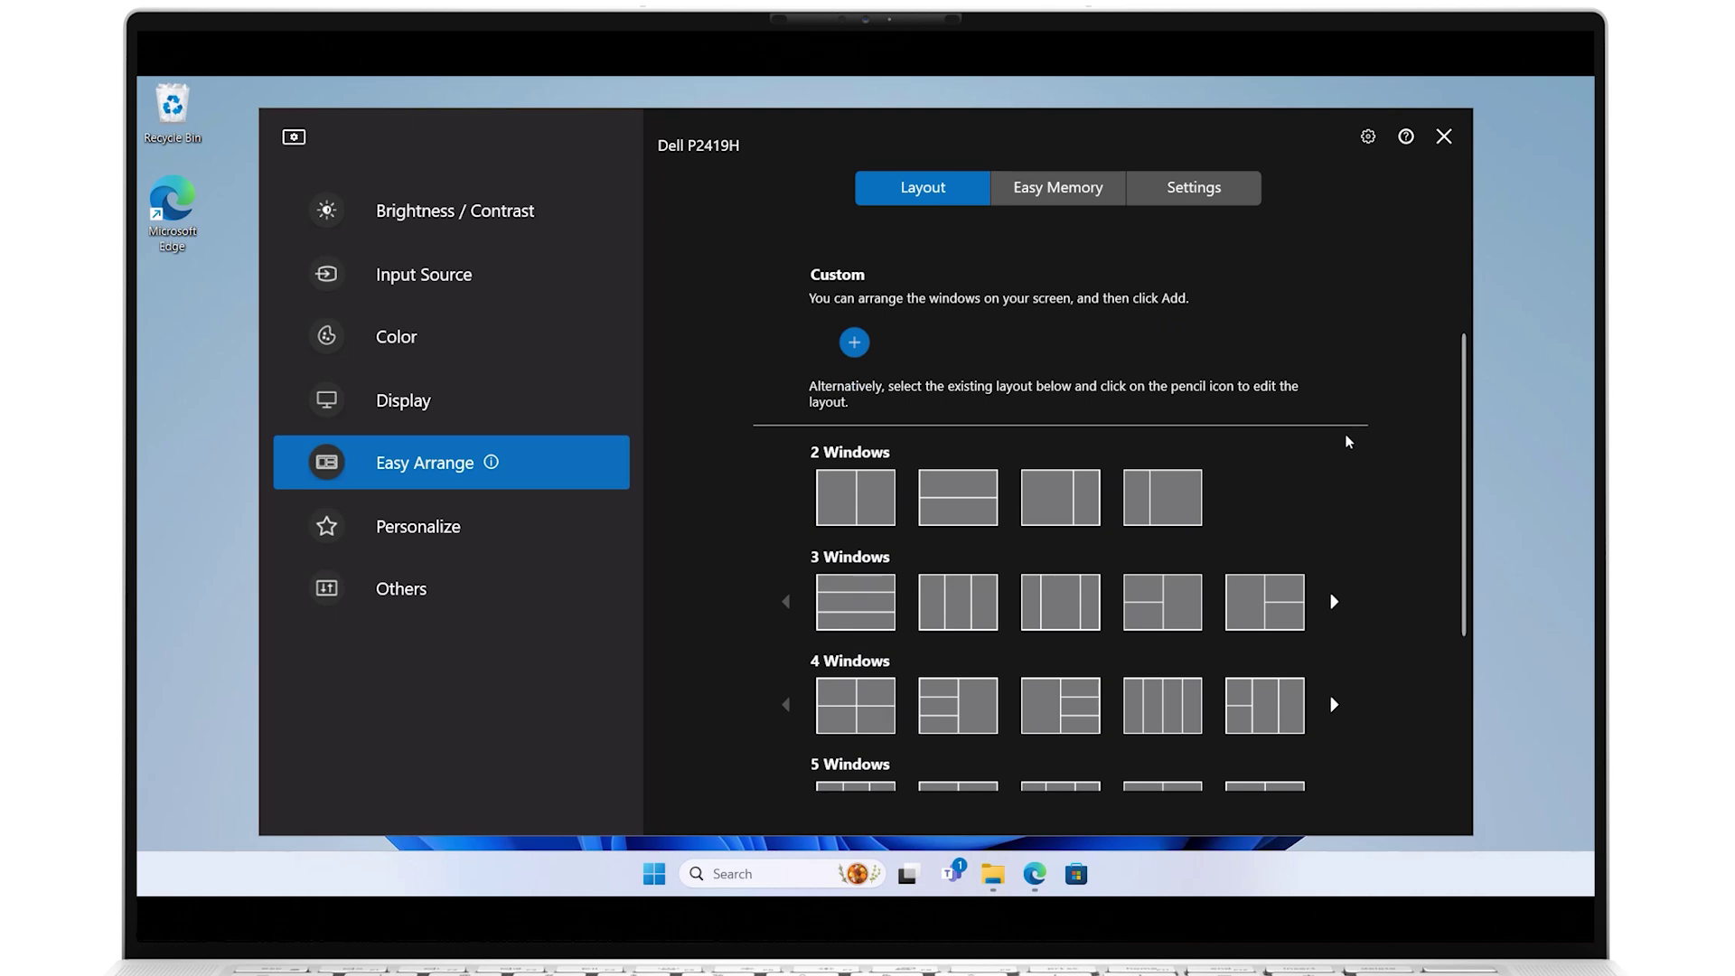
scroll(1349, 450, "down", 2)
scroll(1326, 484, "down", 2)
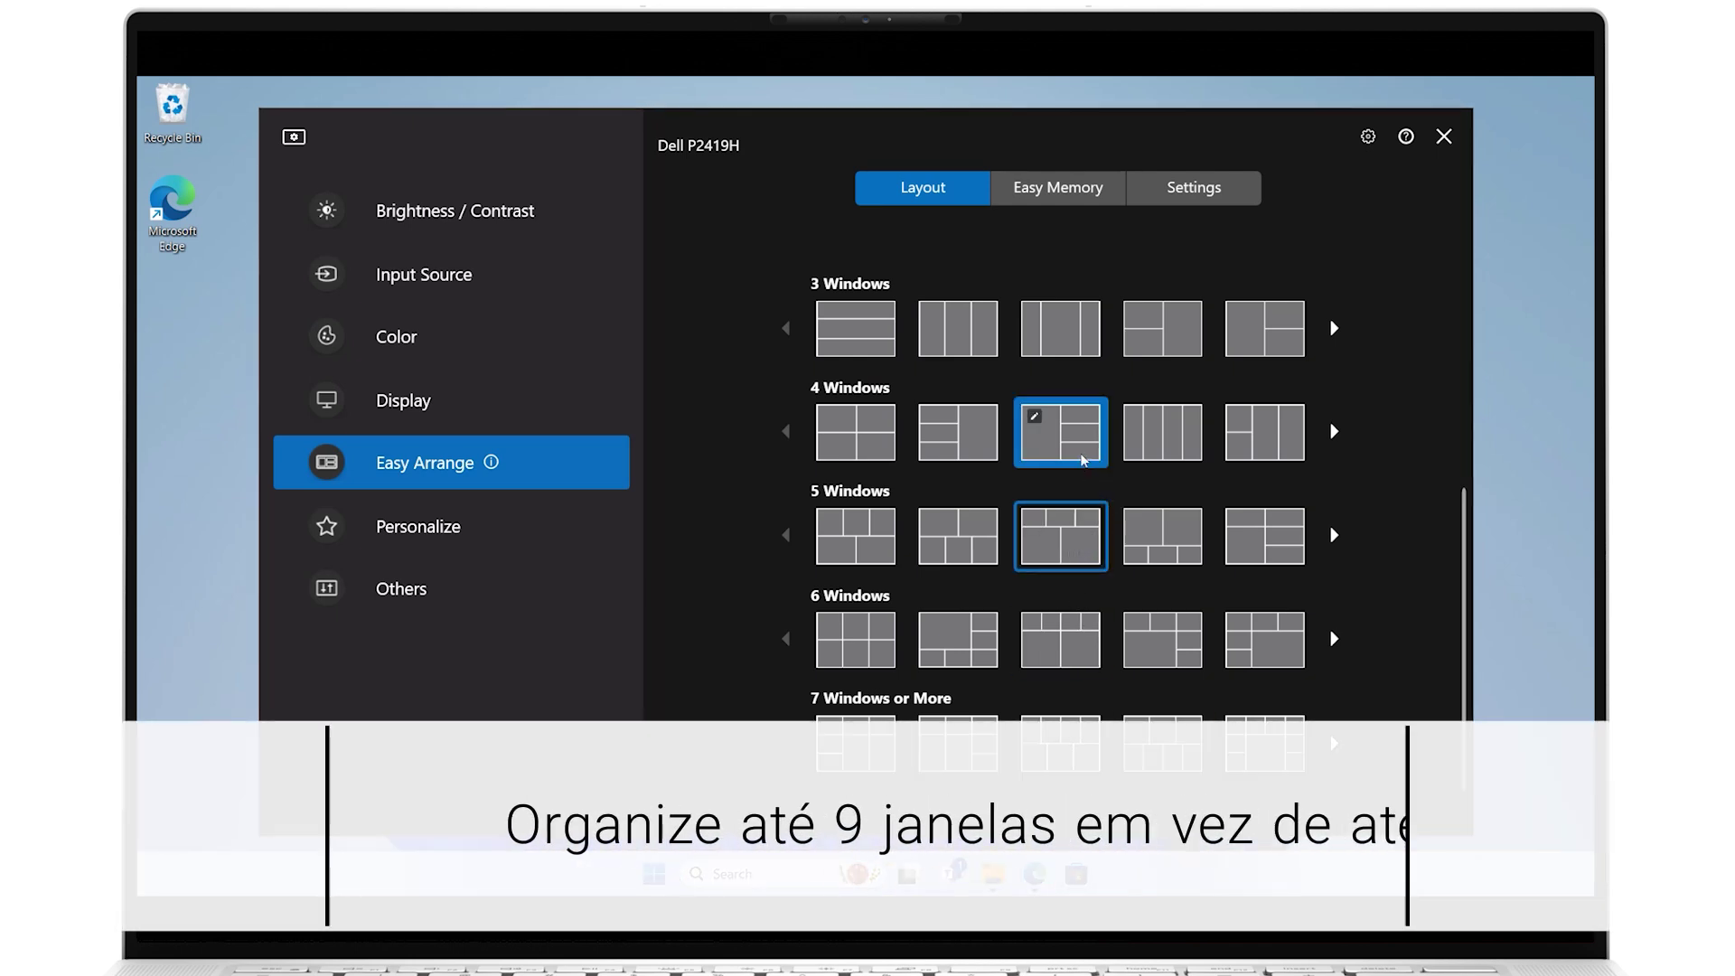
left_click(1078, 195)
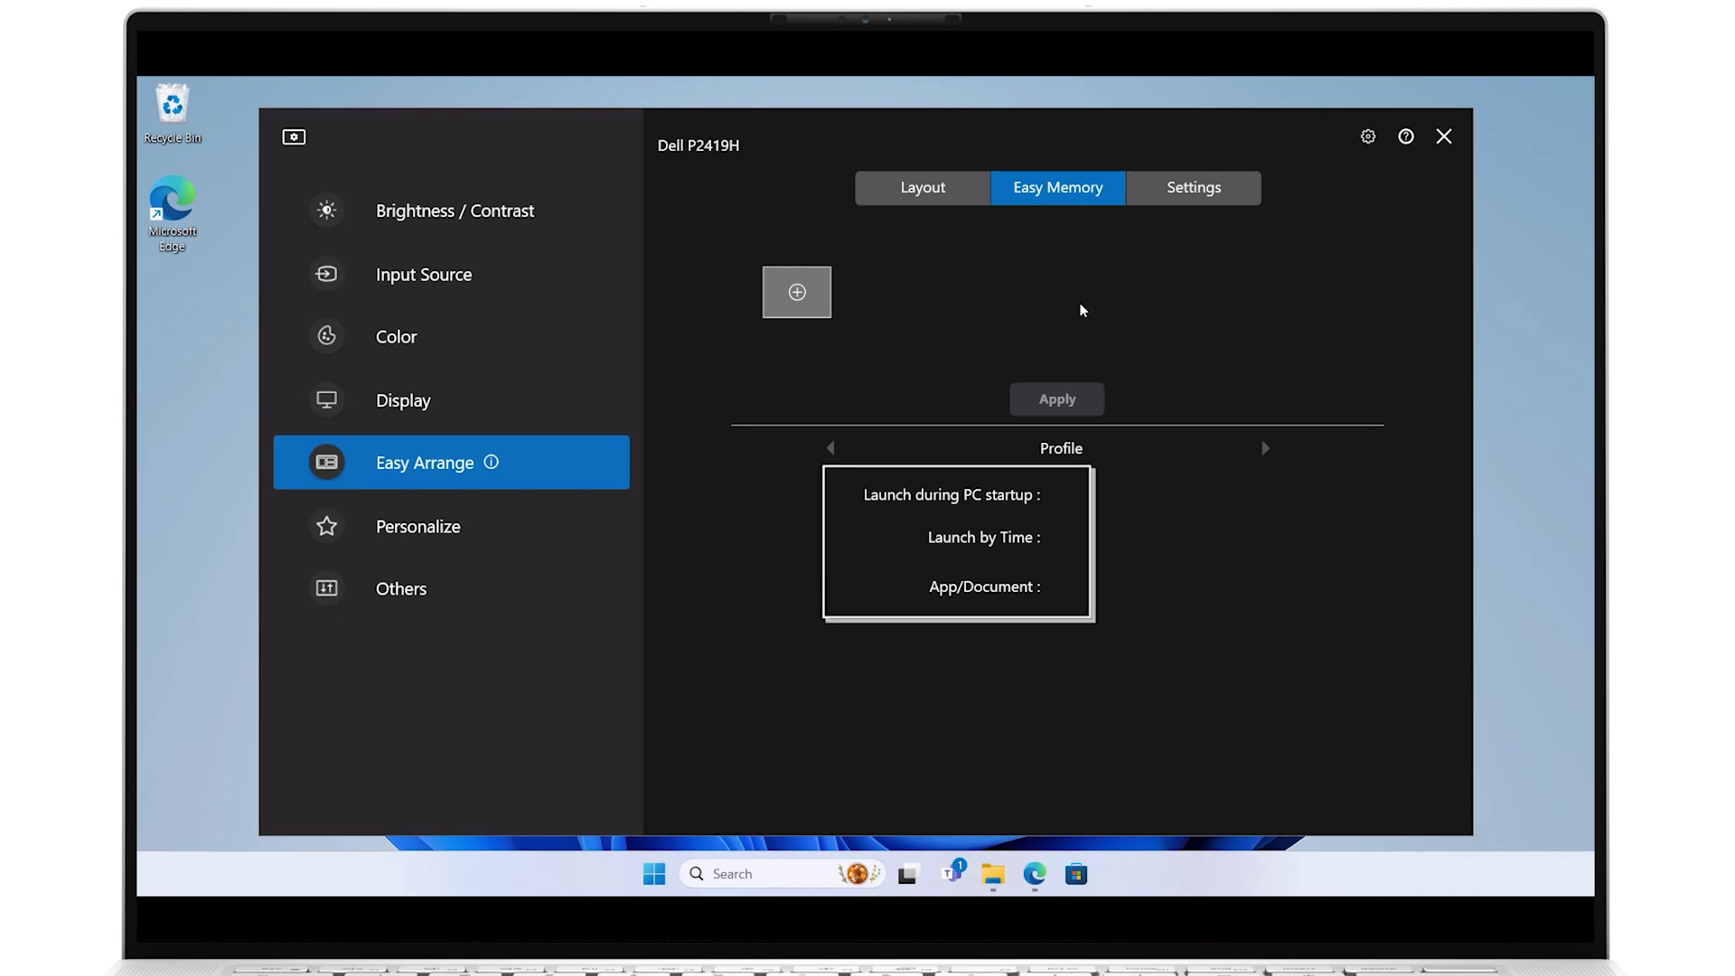
left_click(1175, 197)
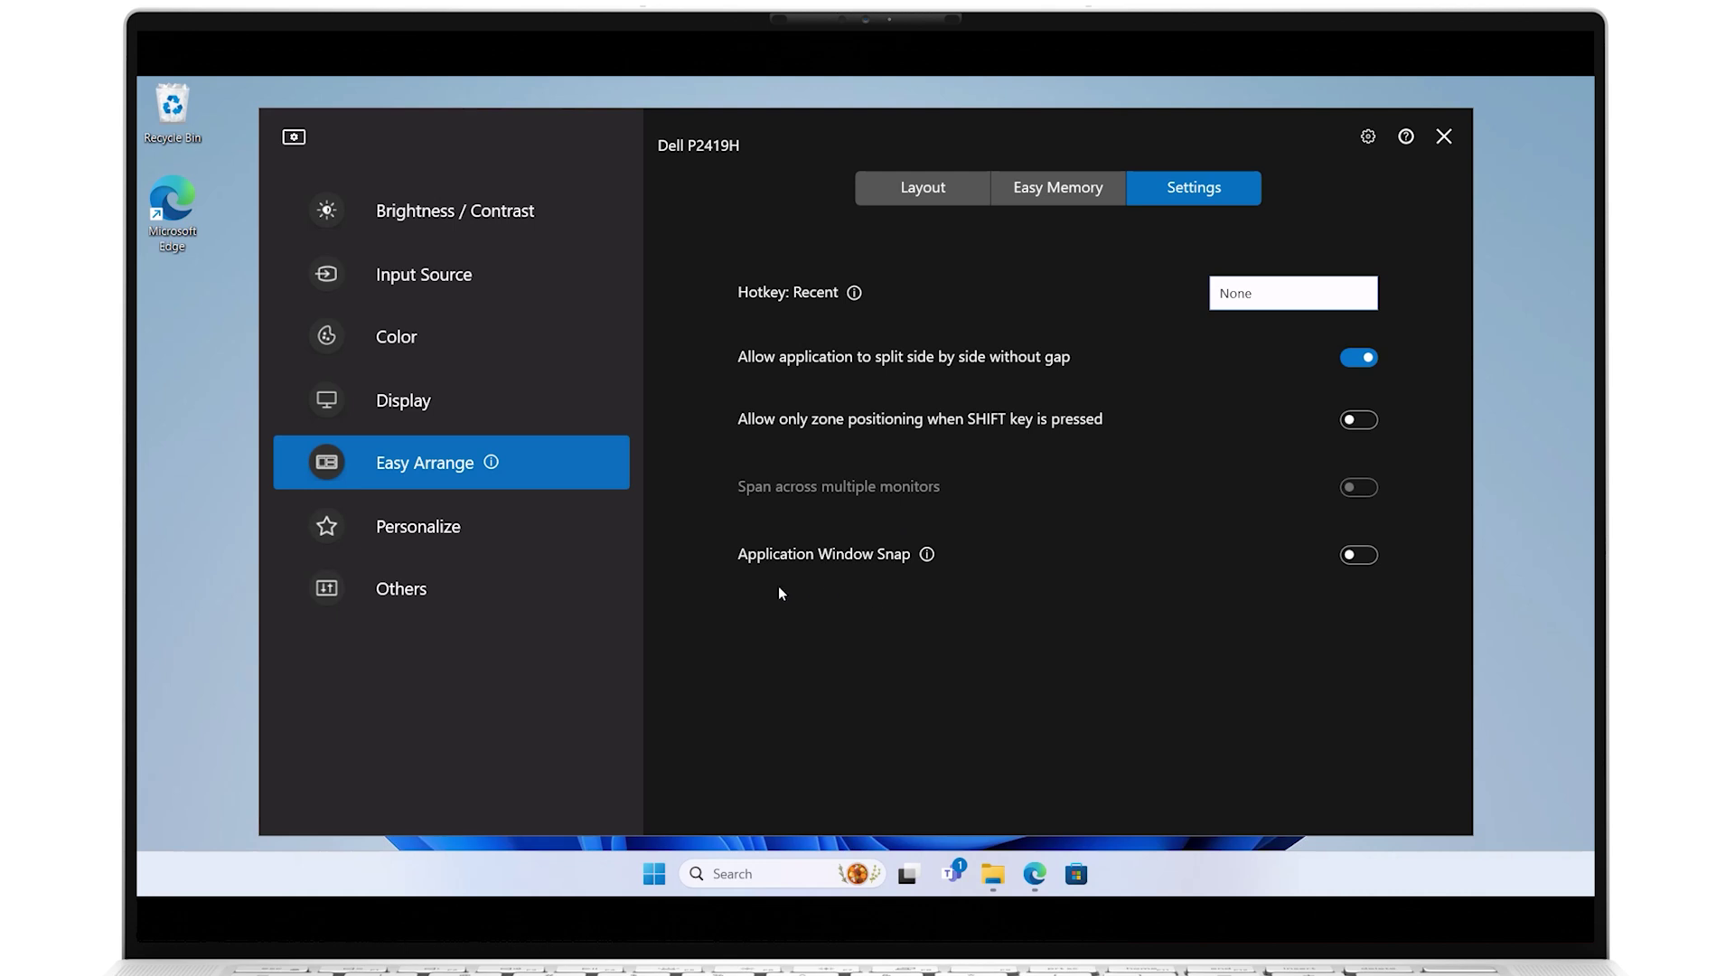
- Review the Menu Launcher configuration and hotkey options, and open the Others settings with PowerNap and reset options
left_click(415, 535)
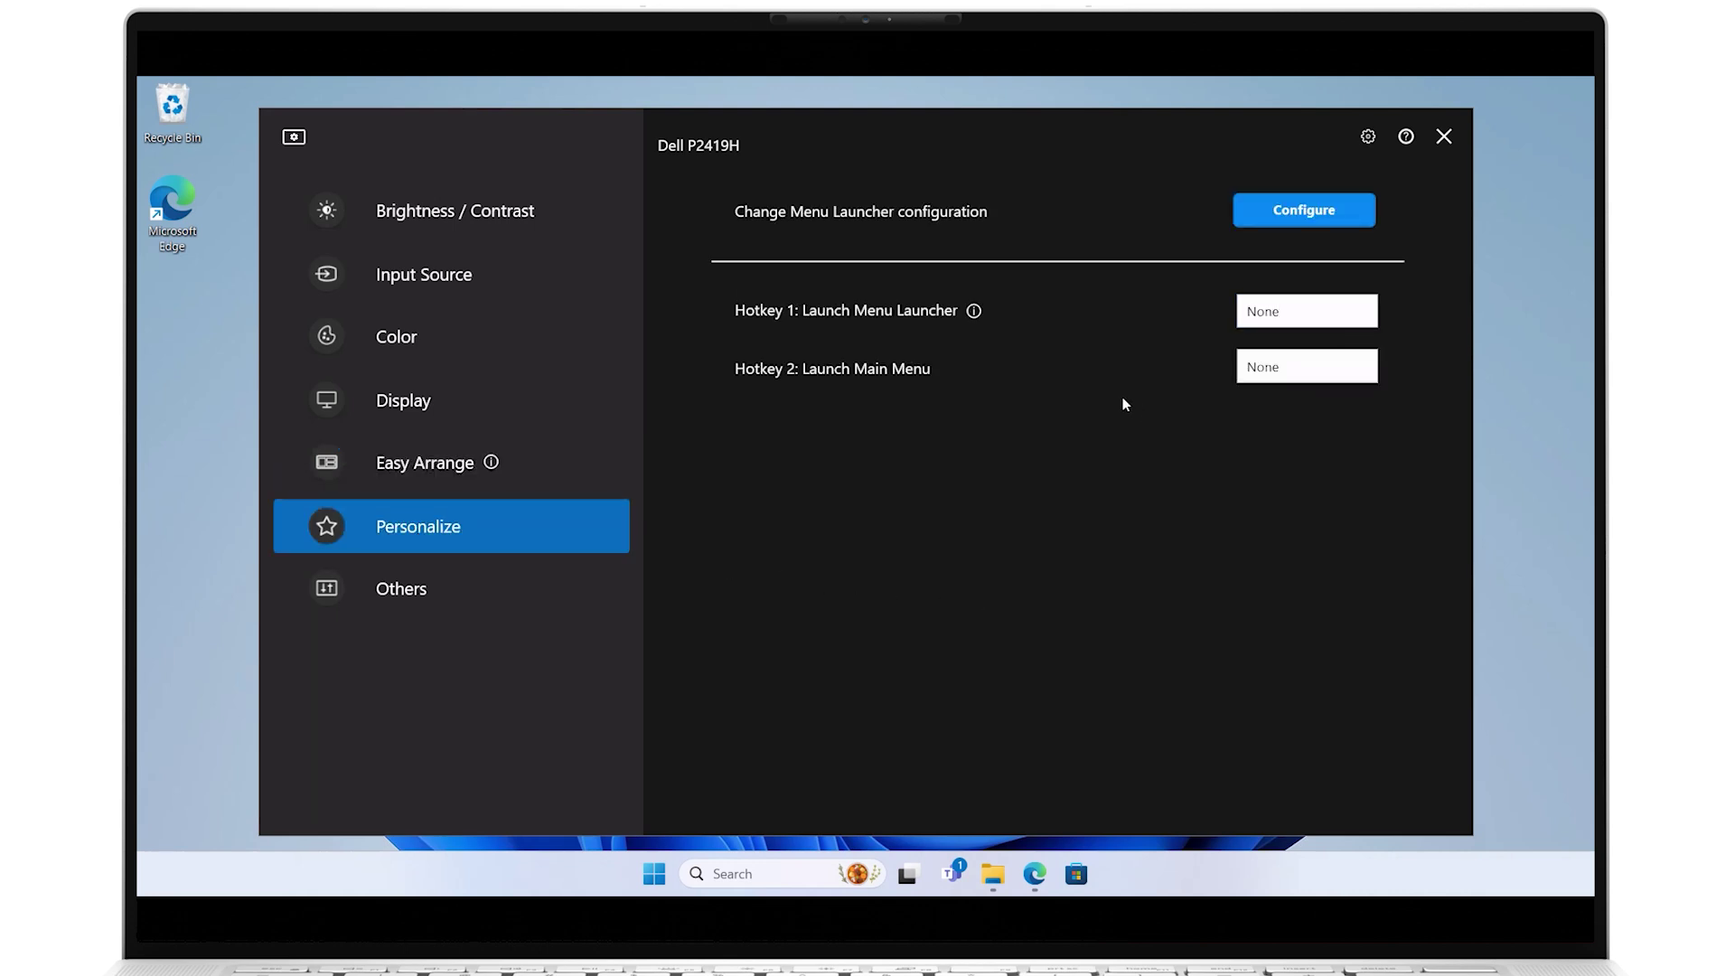
left_click(1301, 217)
left_click(401, 601)
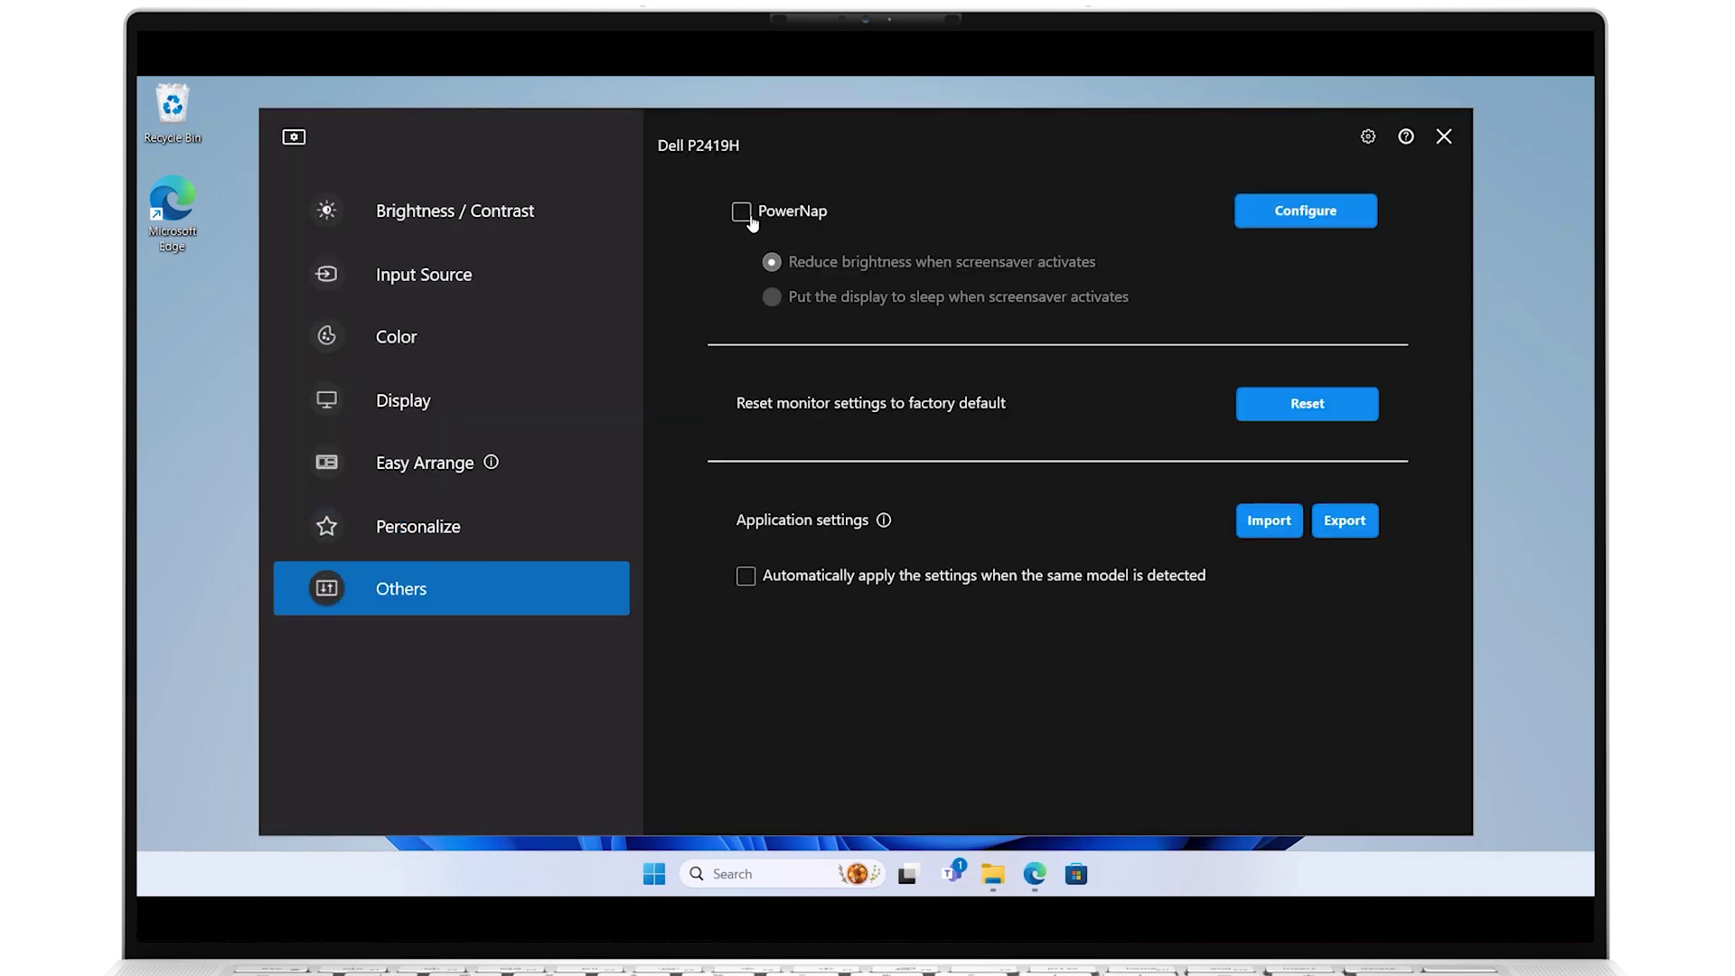